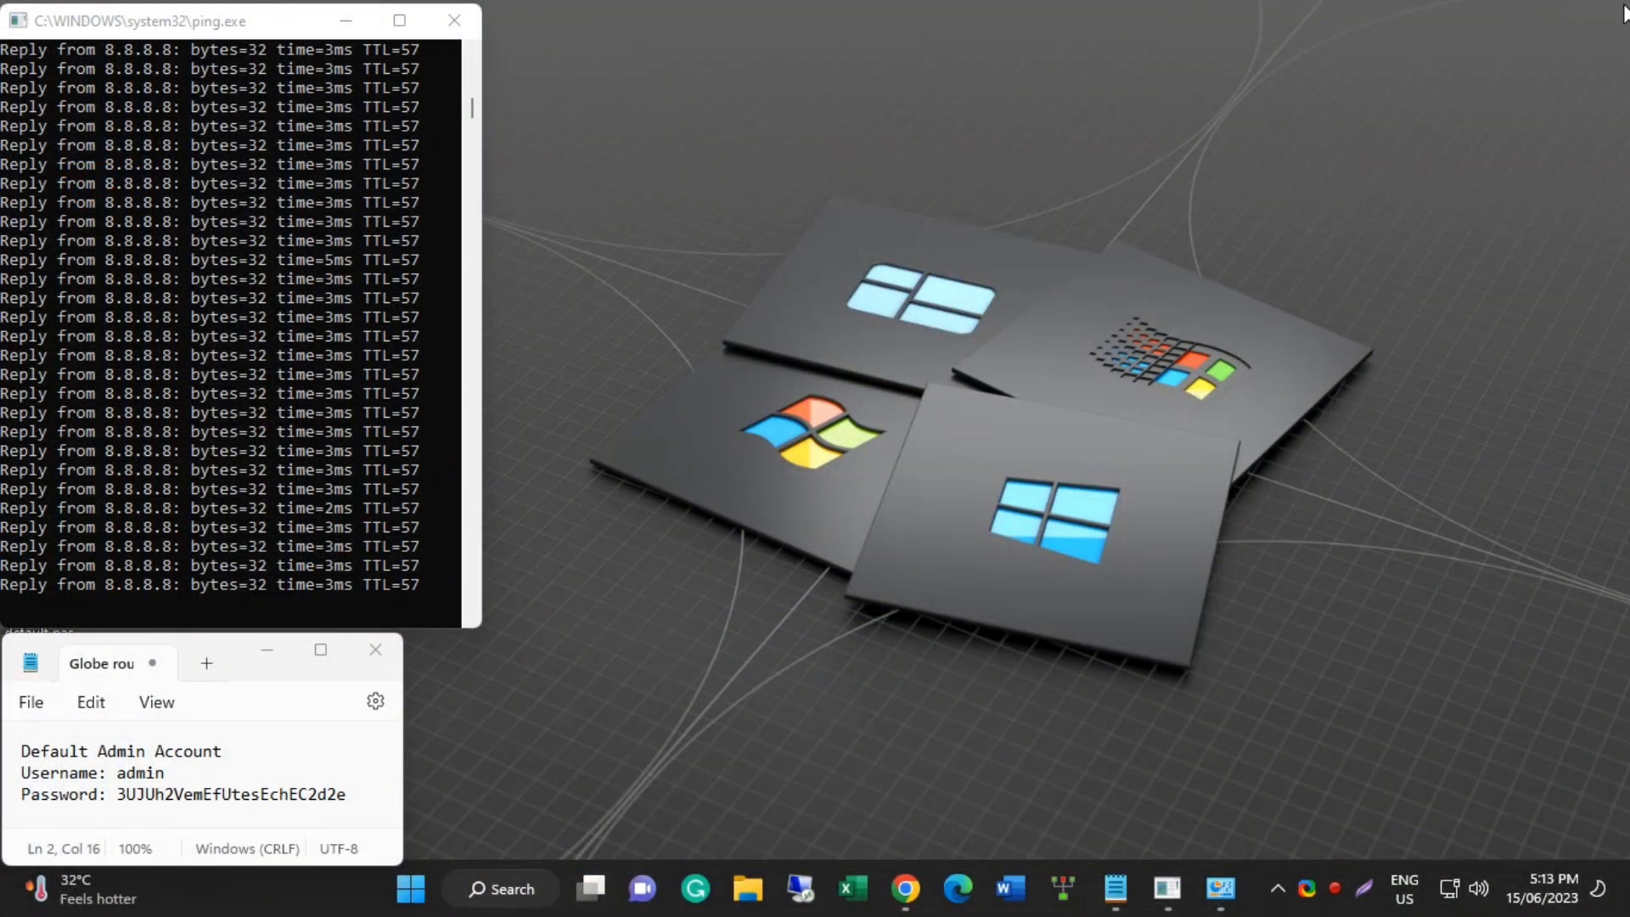
- Load the router admin page at 192.168.254.254 in Chrome
click(902, 889)
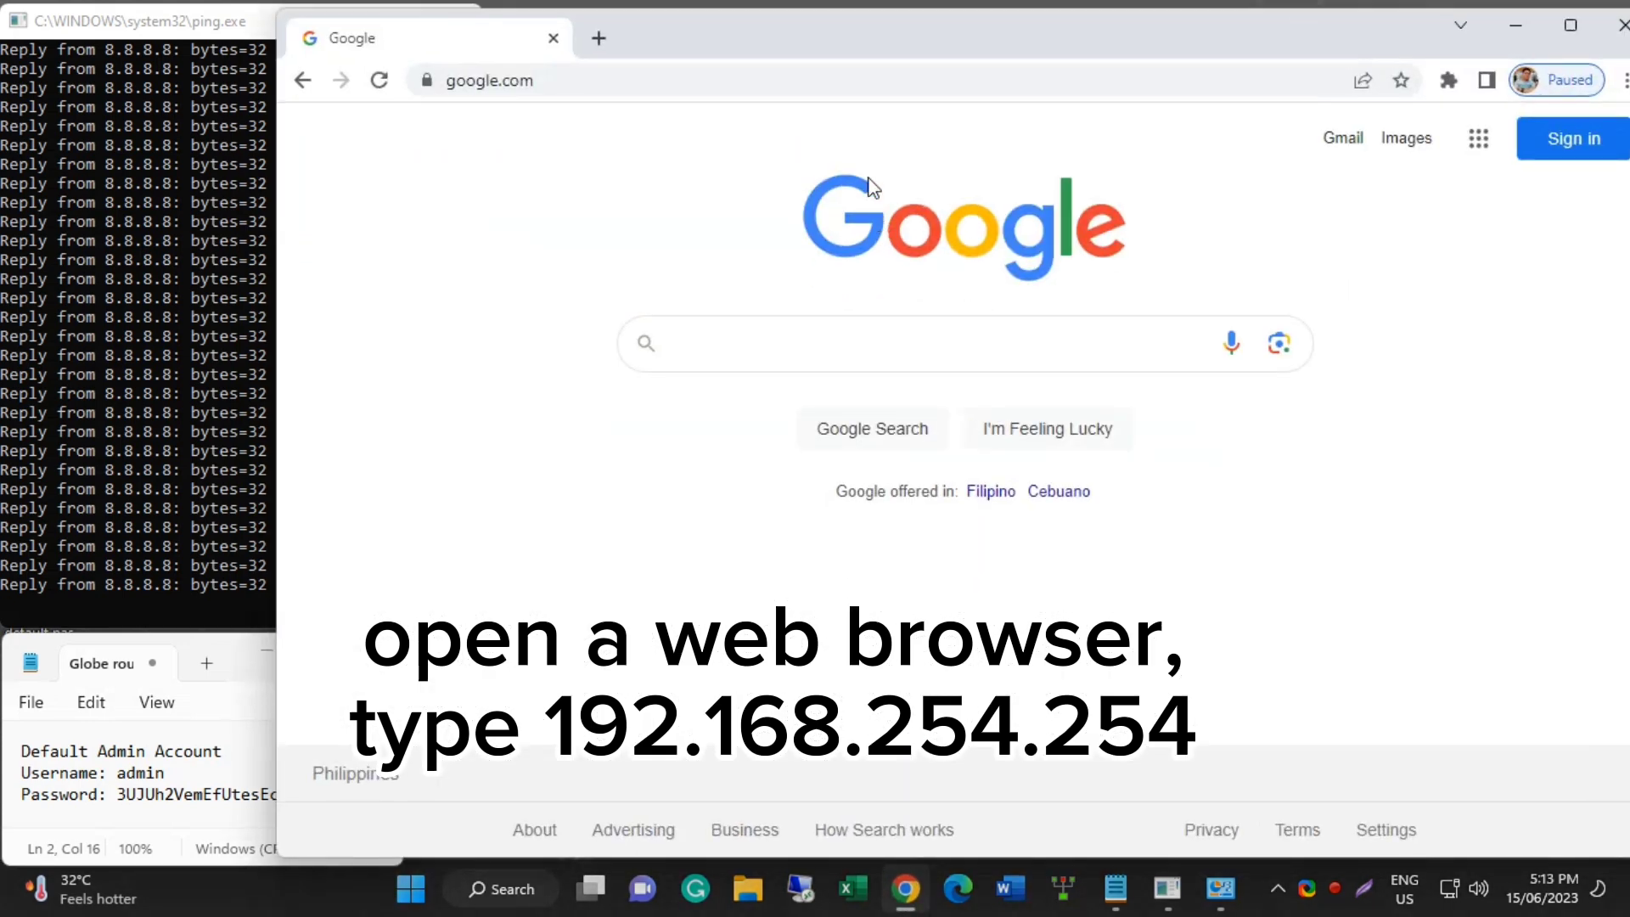
click(844, 83)
text(19)
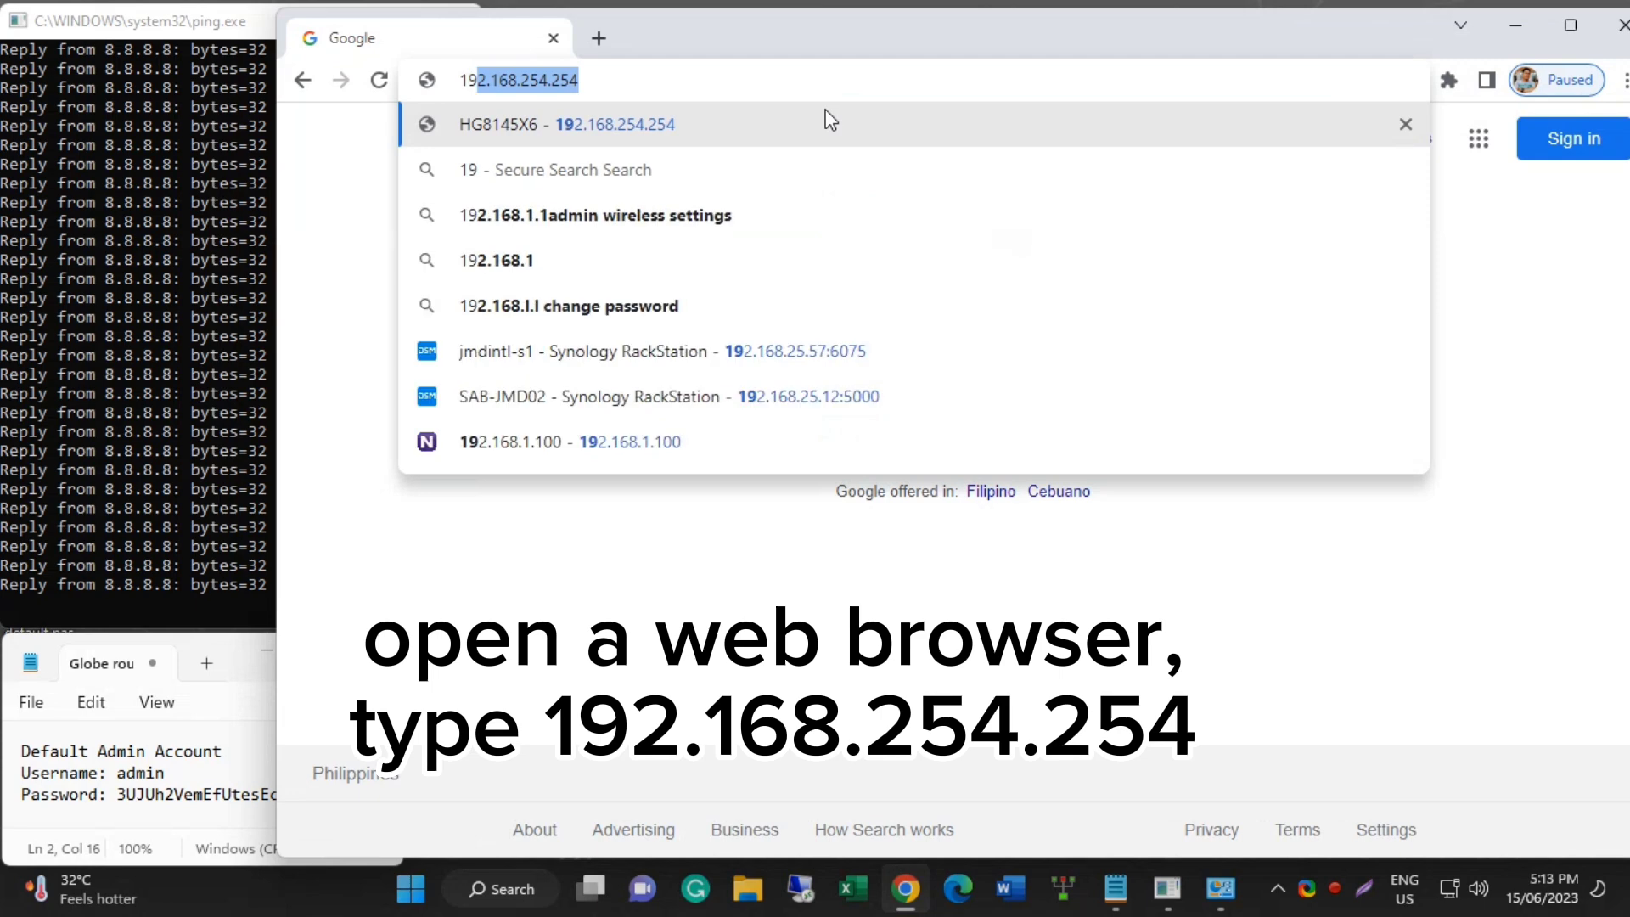
text(2.168.25)
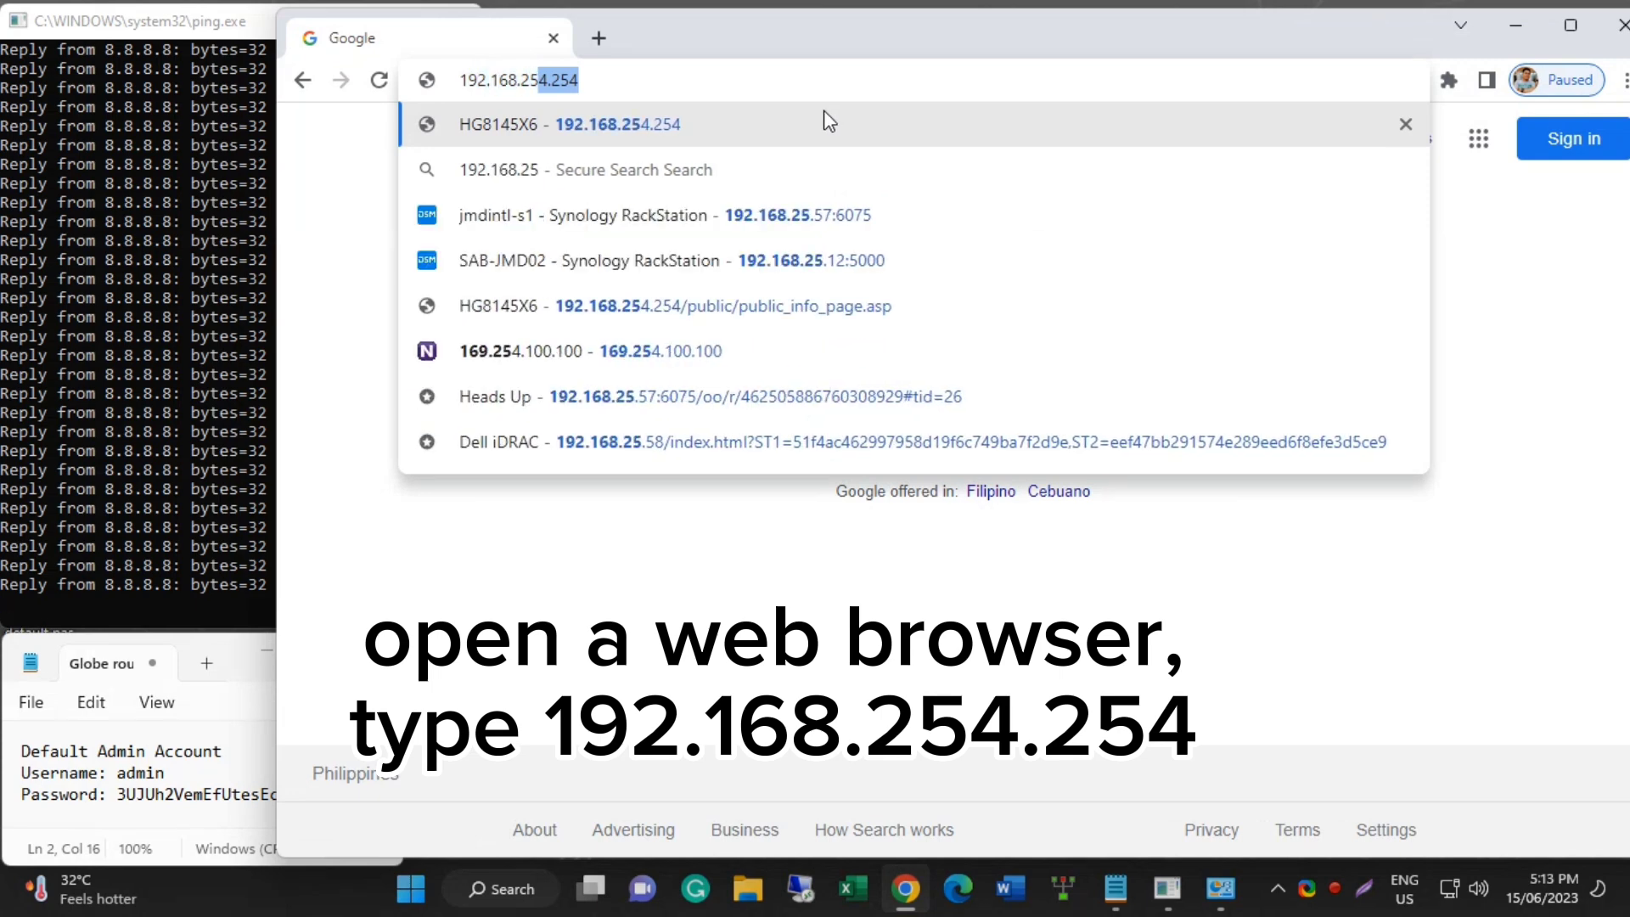
text(4.254)
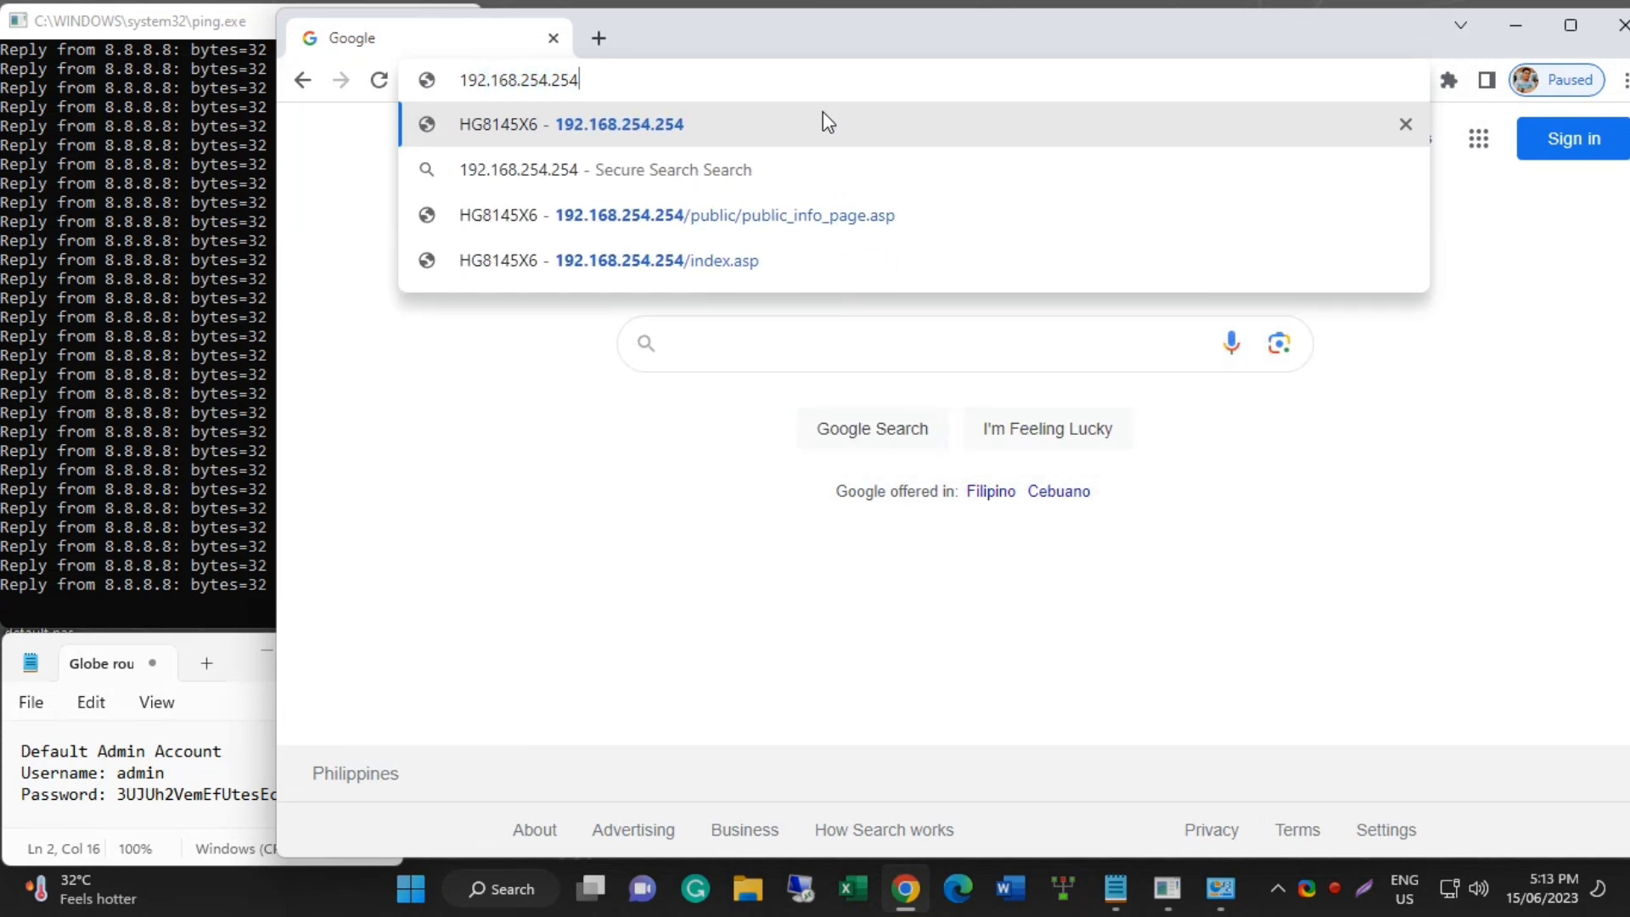
key(Return)
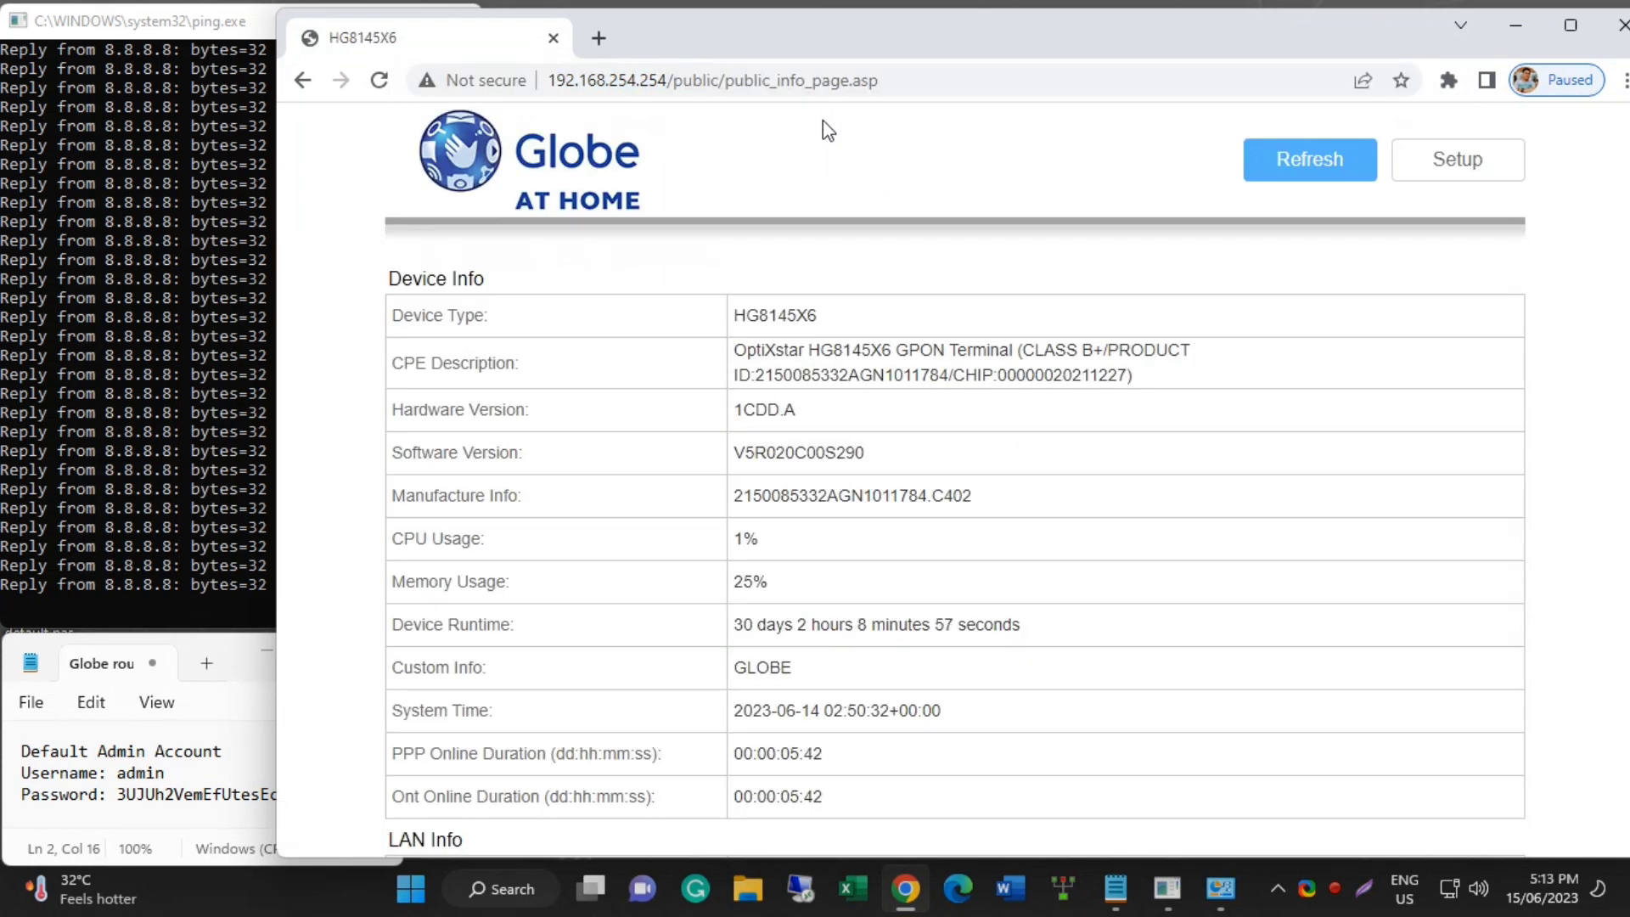
- Log in as admin using the password copied from Notepad
click(1464, 161)
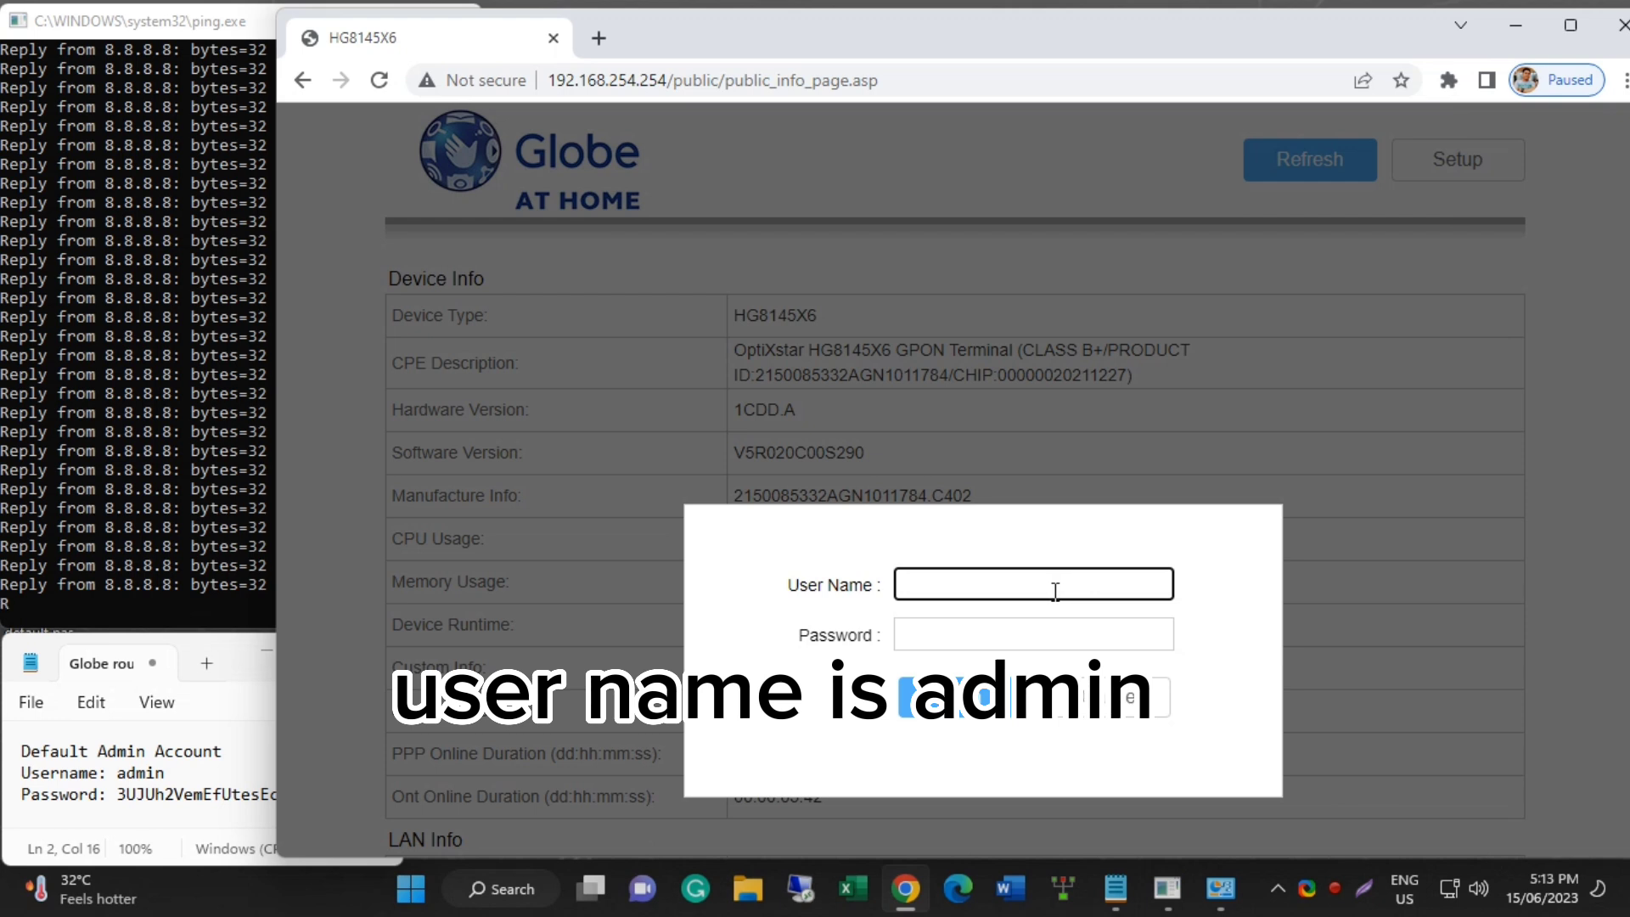
text(admin)
key(Tab)
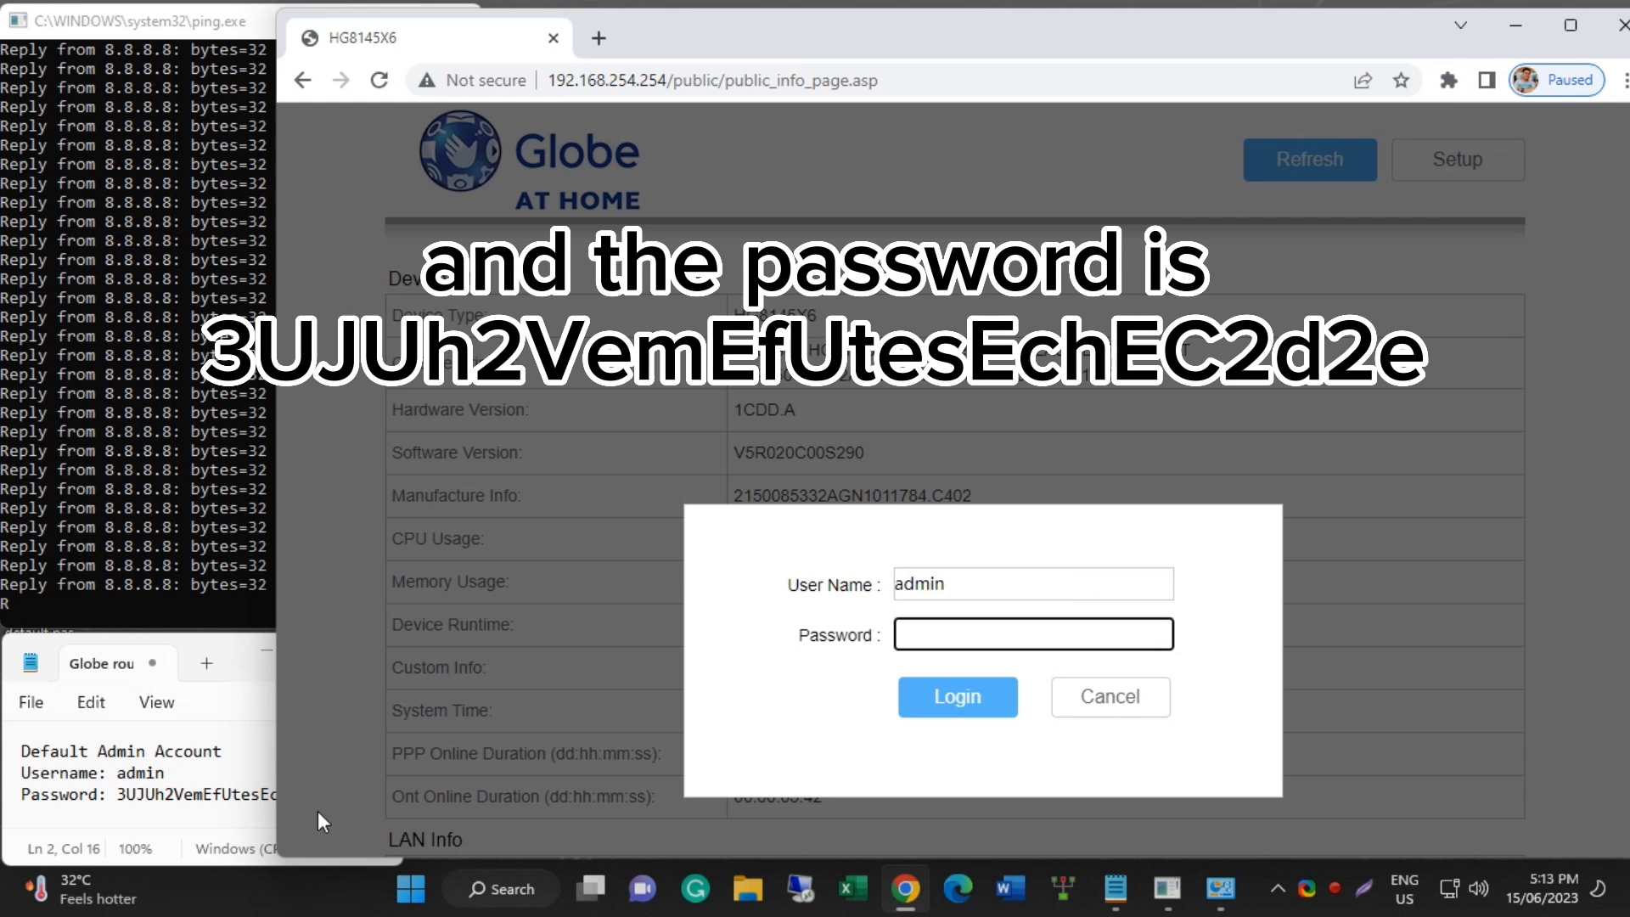
click(259, 781)
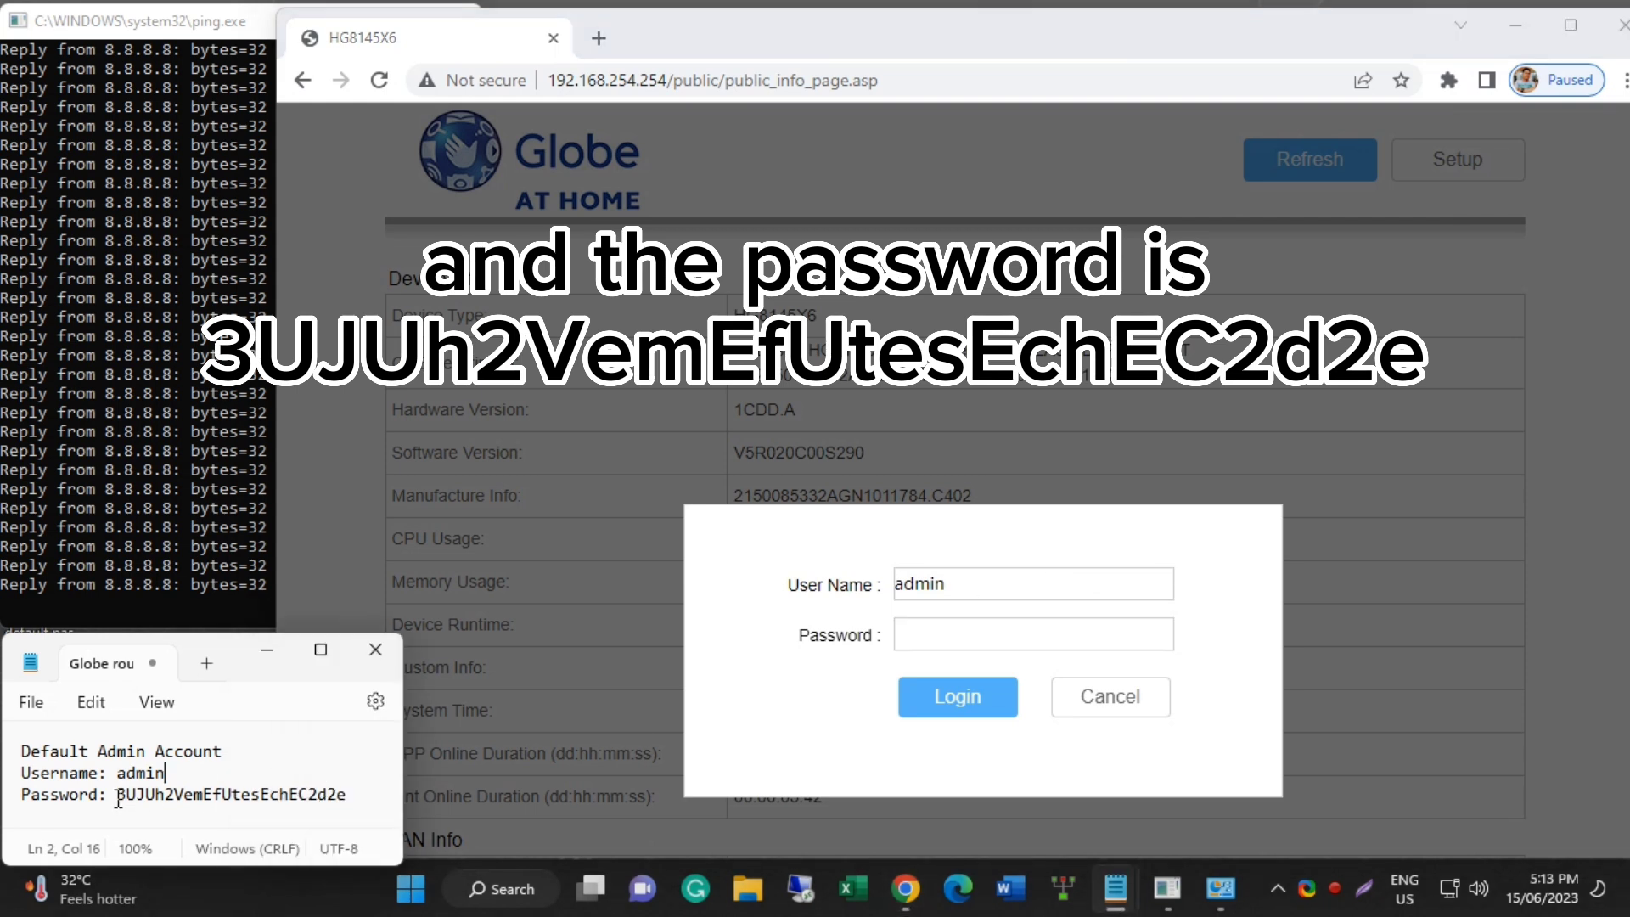
drag(118, 796, 350, 794)
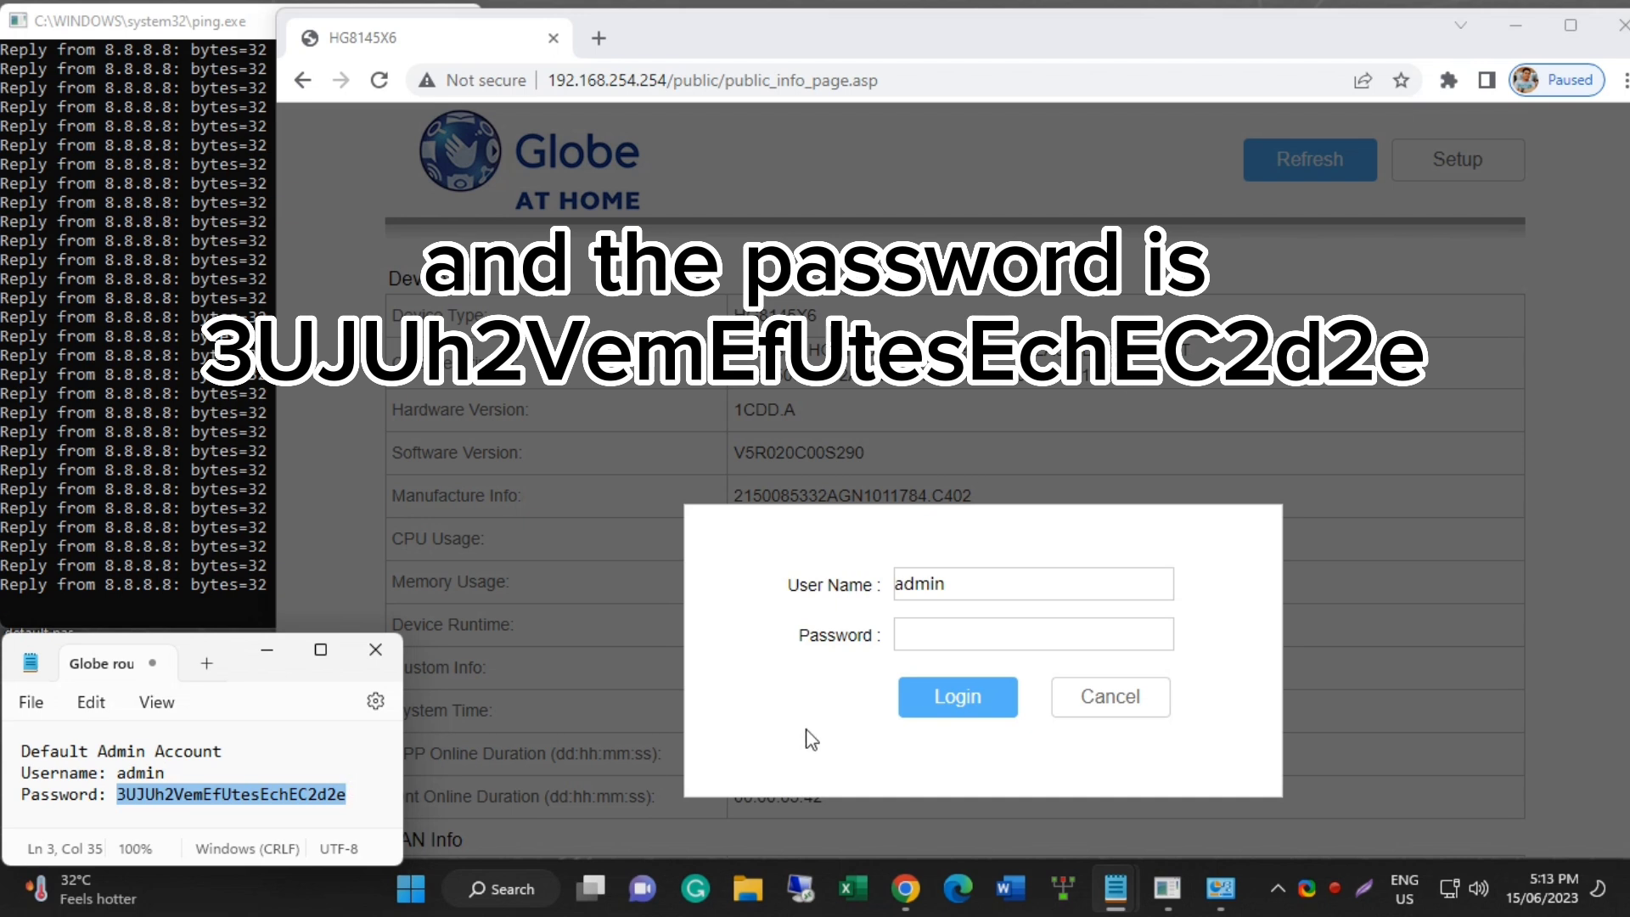
click(952, 637)
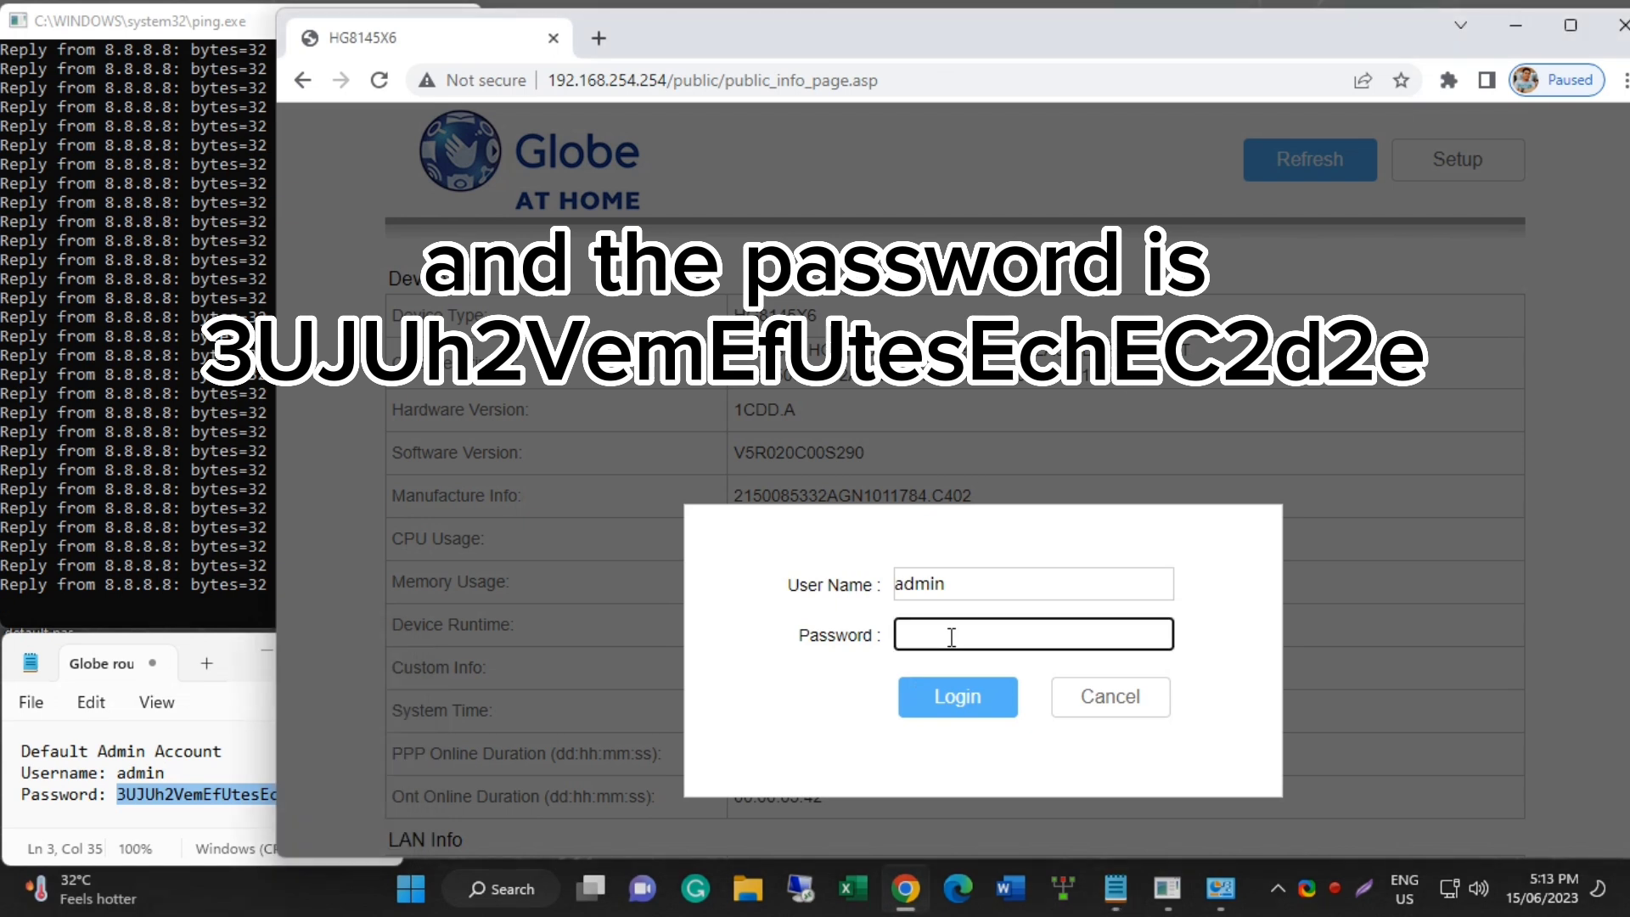
key(ctrl+v)
click(955, 696)
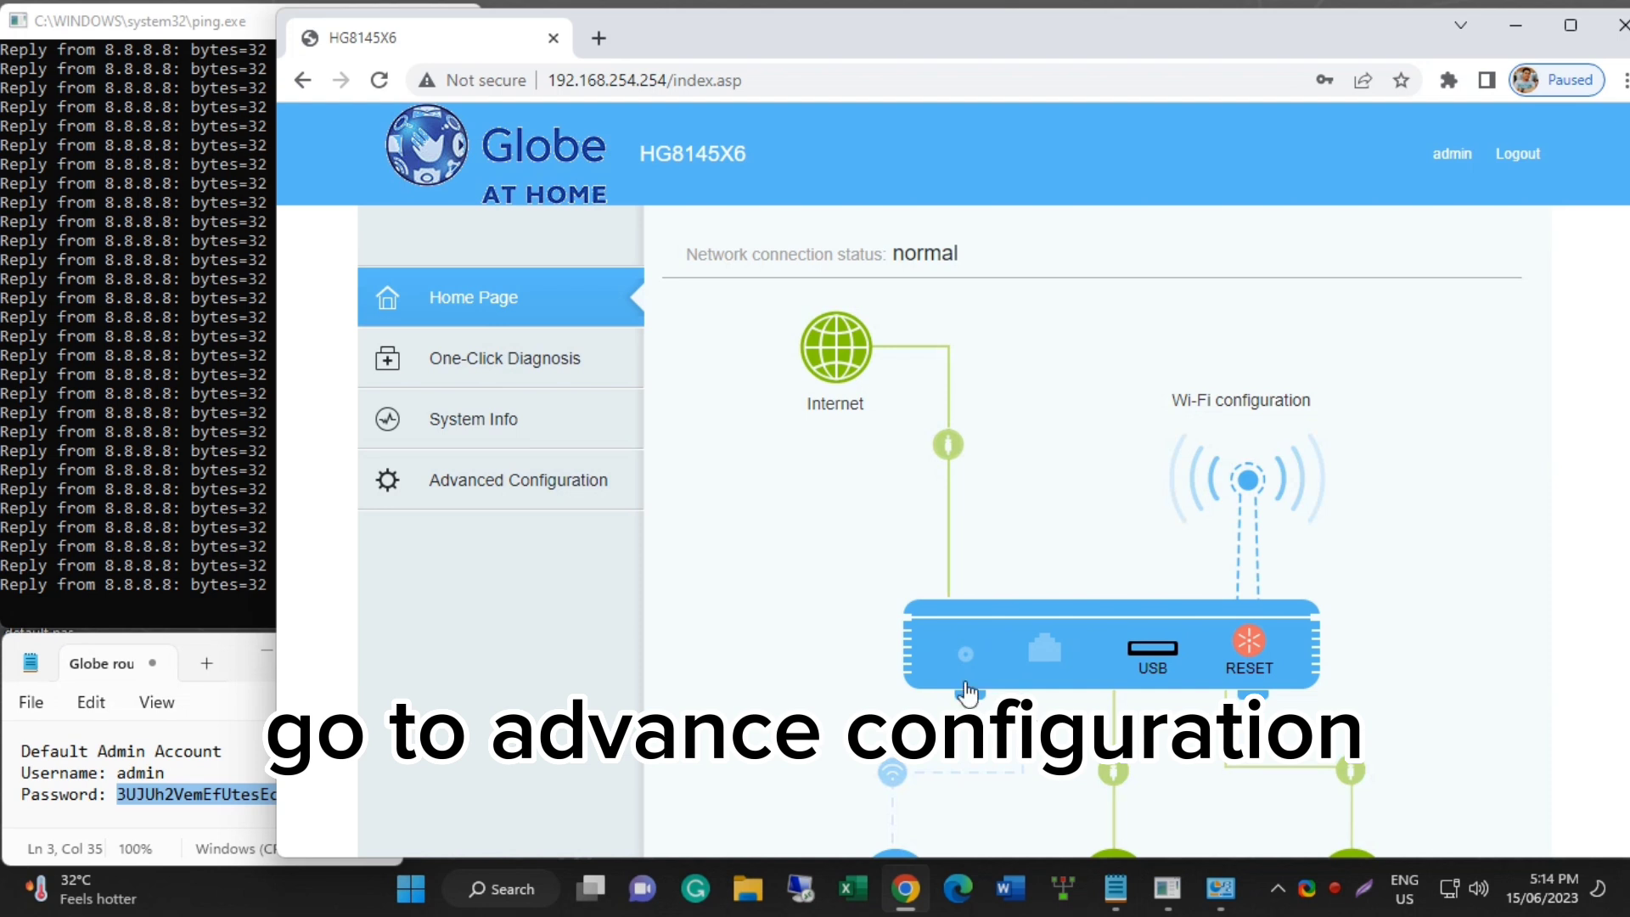
- Go to Advanced Configuration to show the WAN Configuration list
click(533, 491)
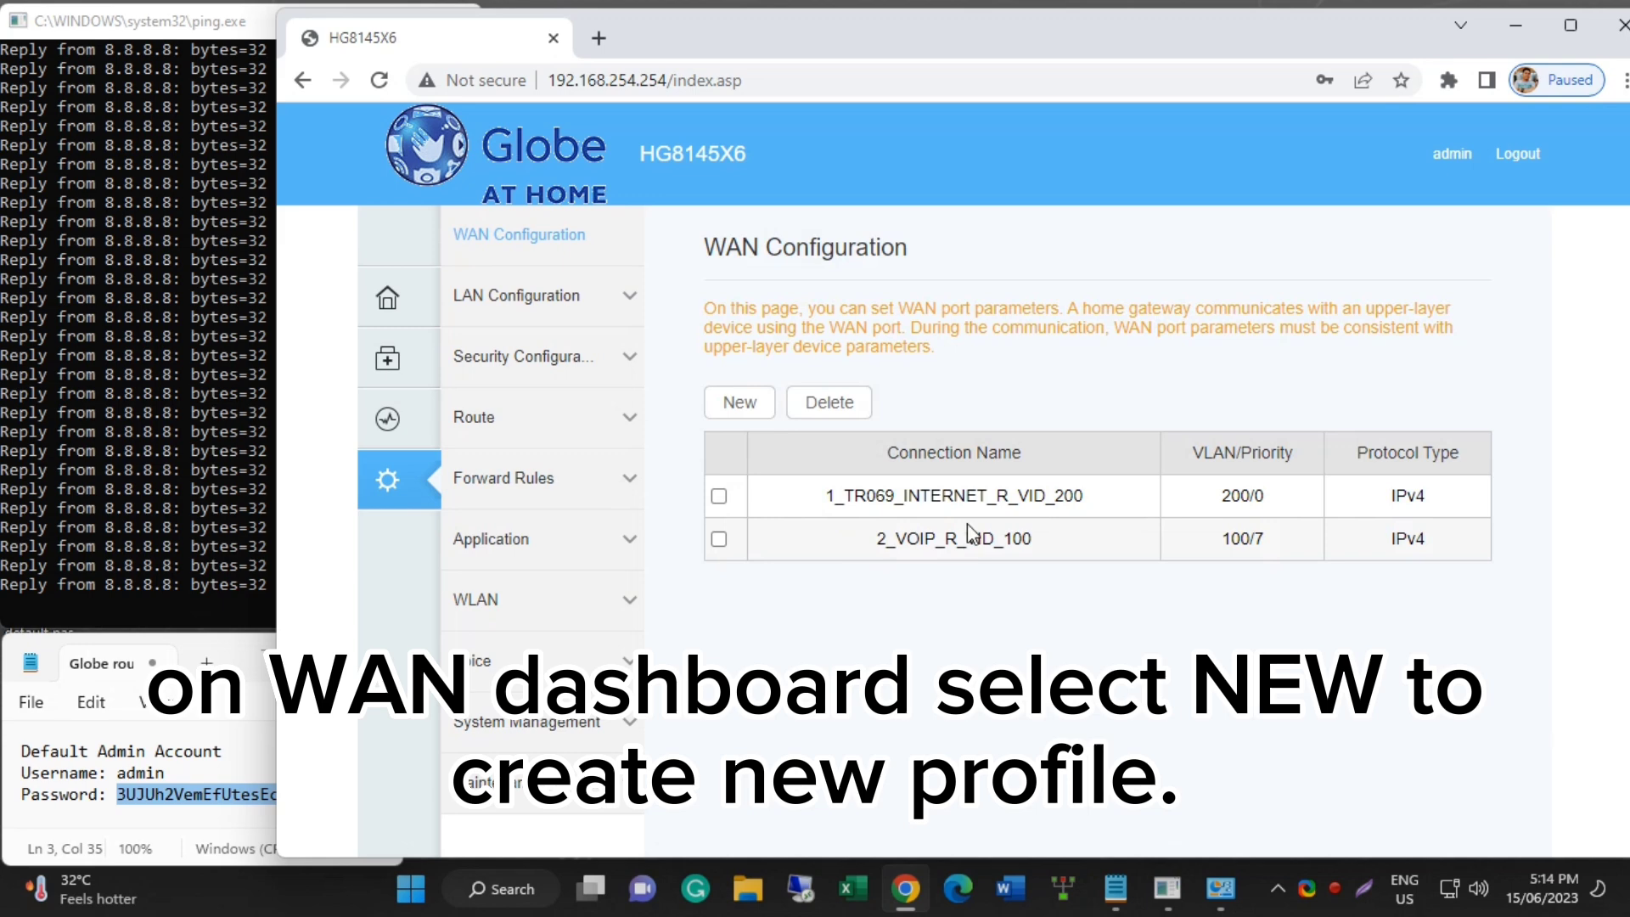
- Start a new WAN connection with PPPoE encapsulation in Bridge WAN mode
click(744, 409)
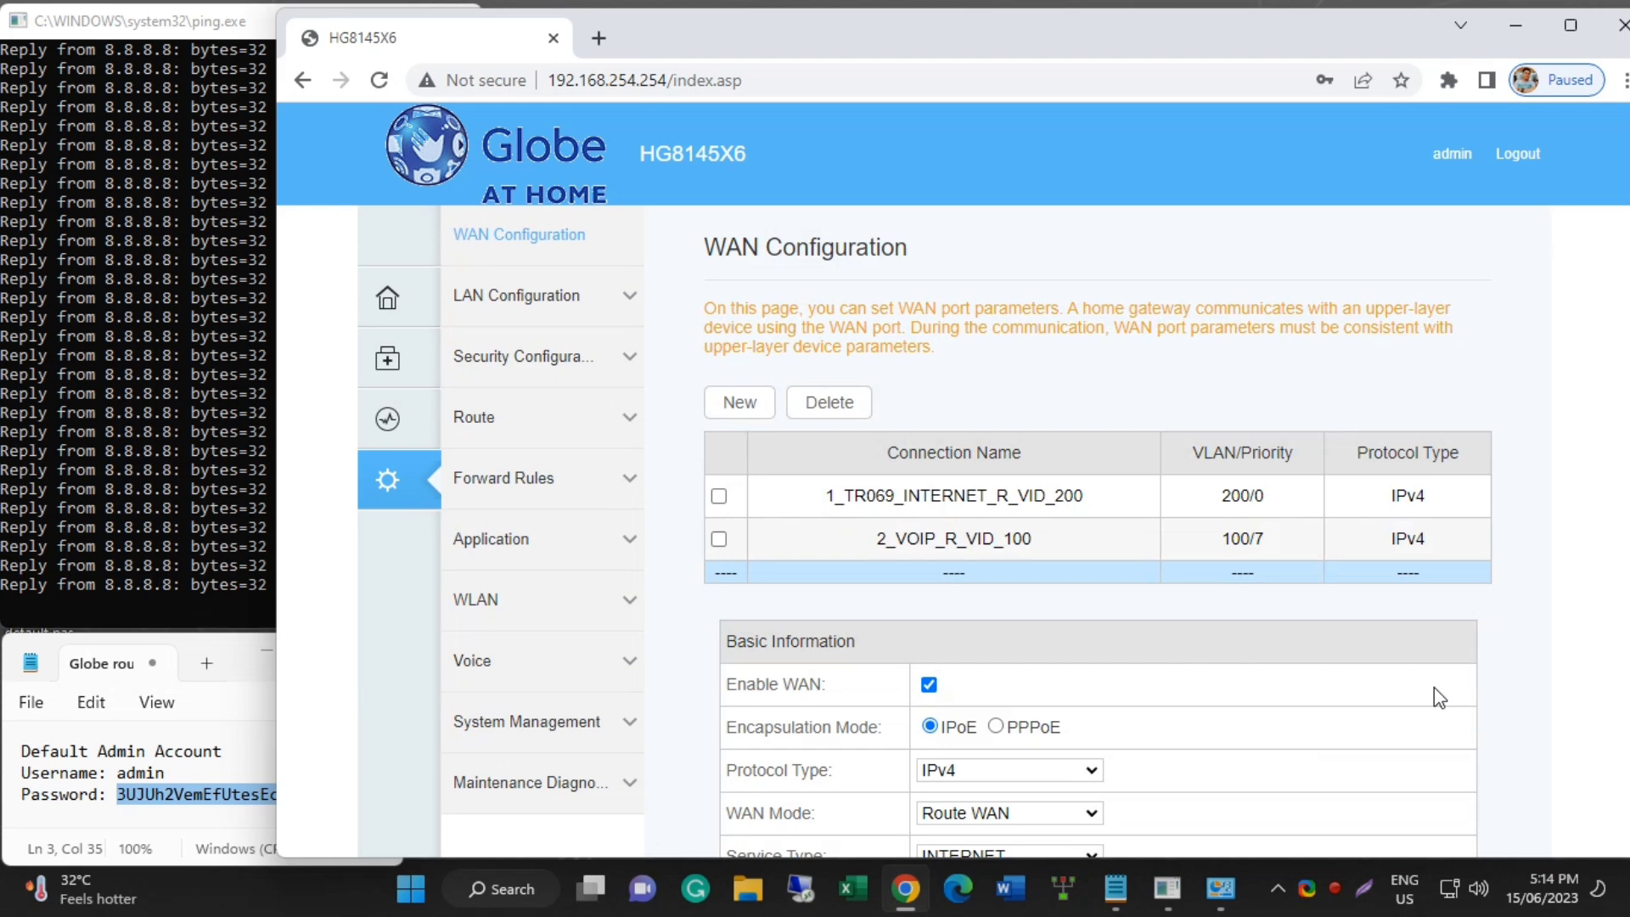
scroll(1535, 650, down, 3)
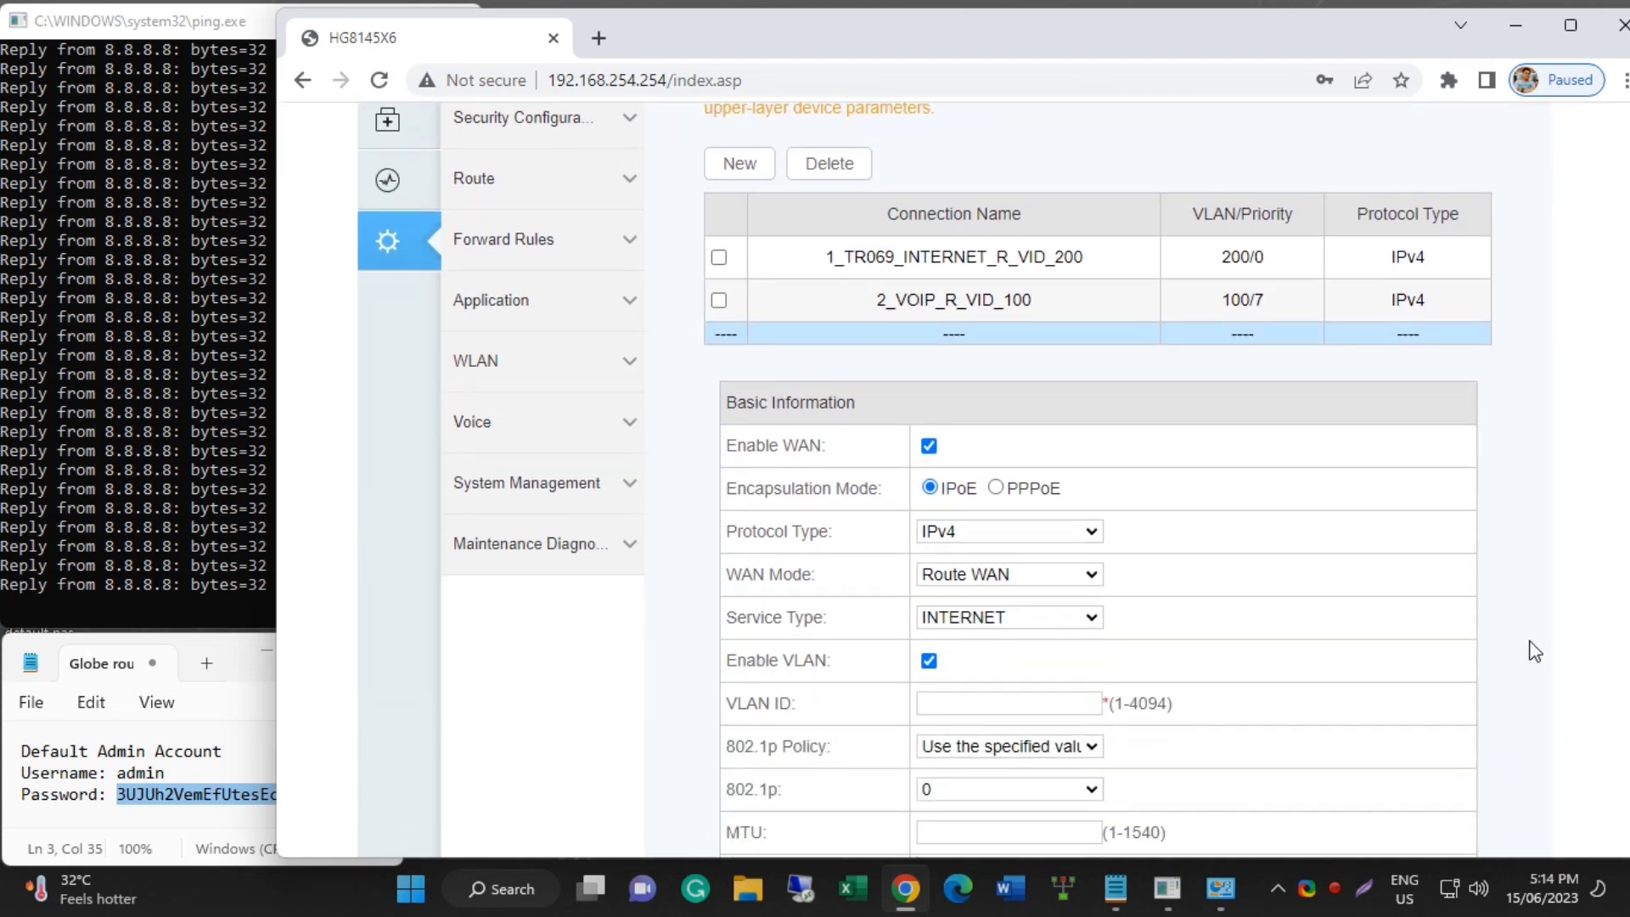
scroll(1535, 650, down, 1)
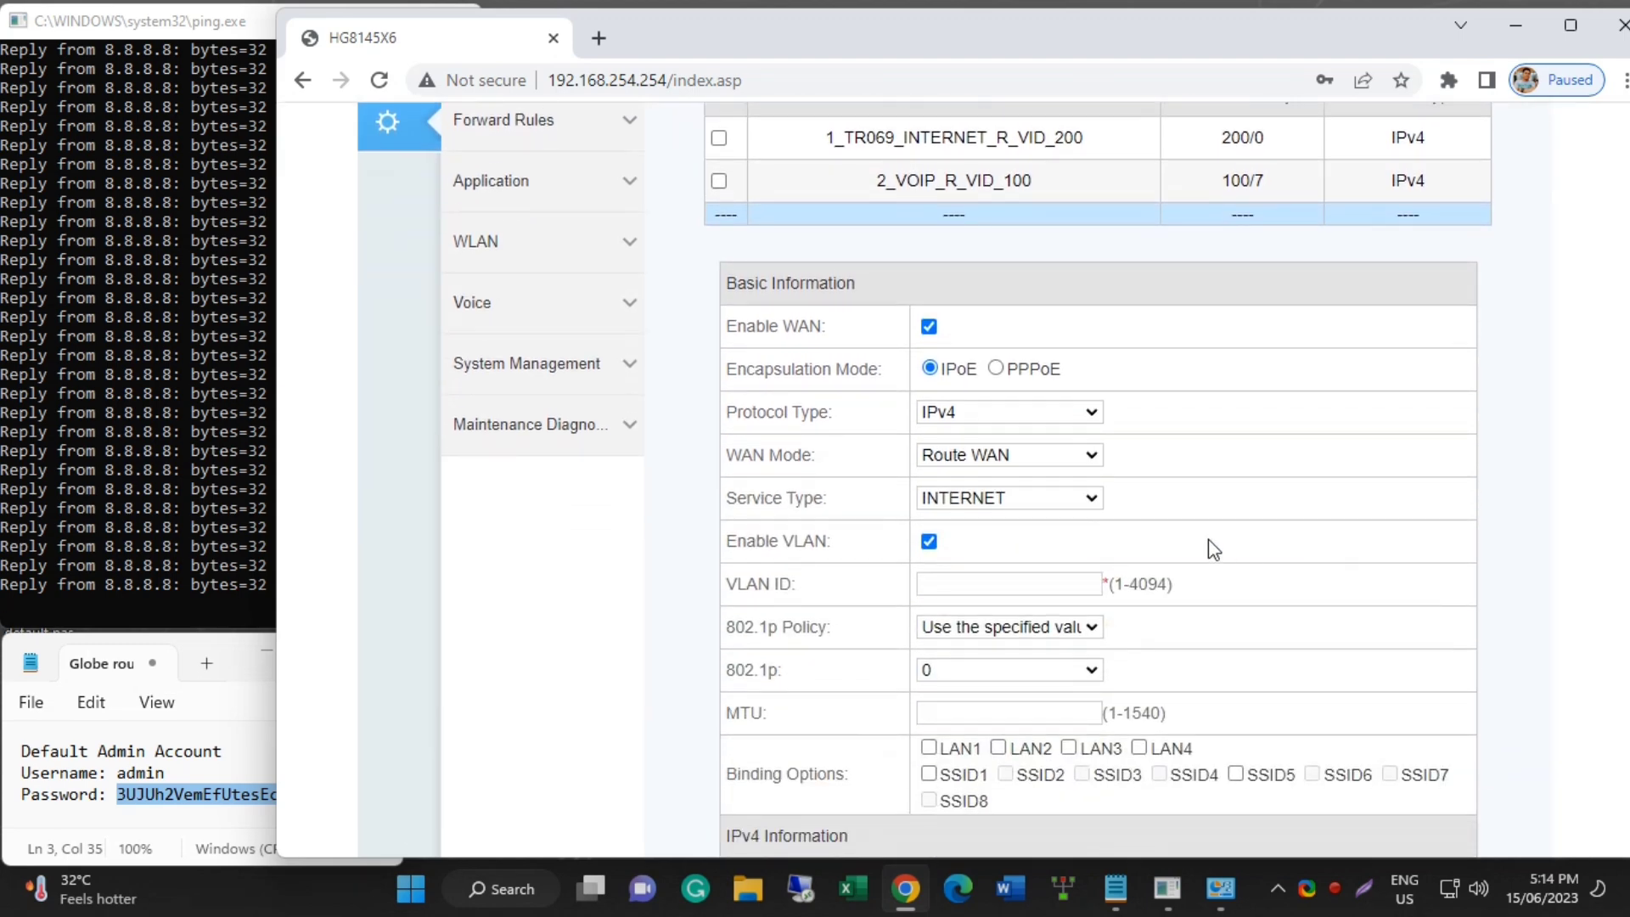
click(996, 369)
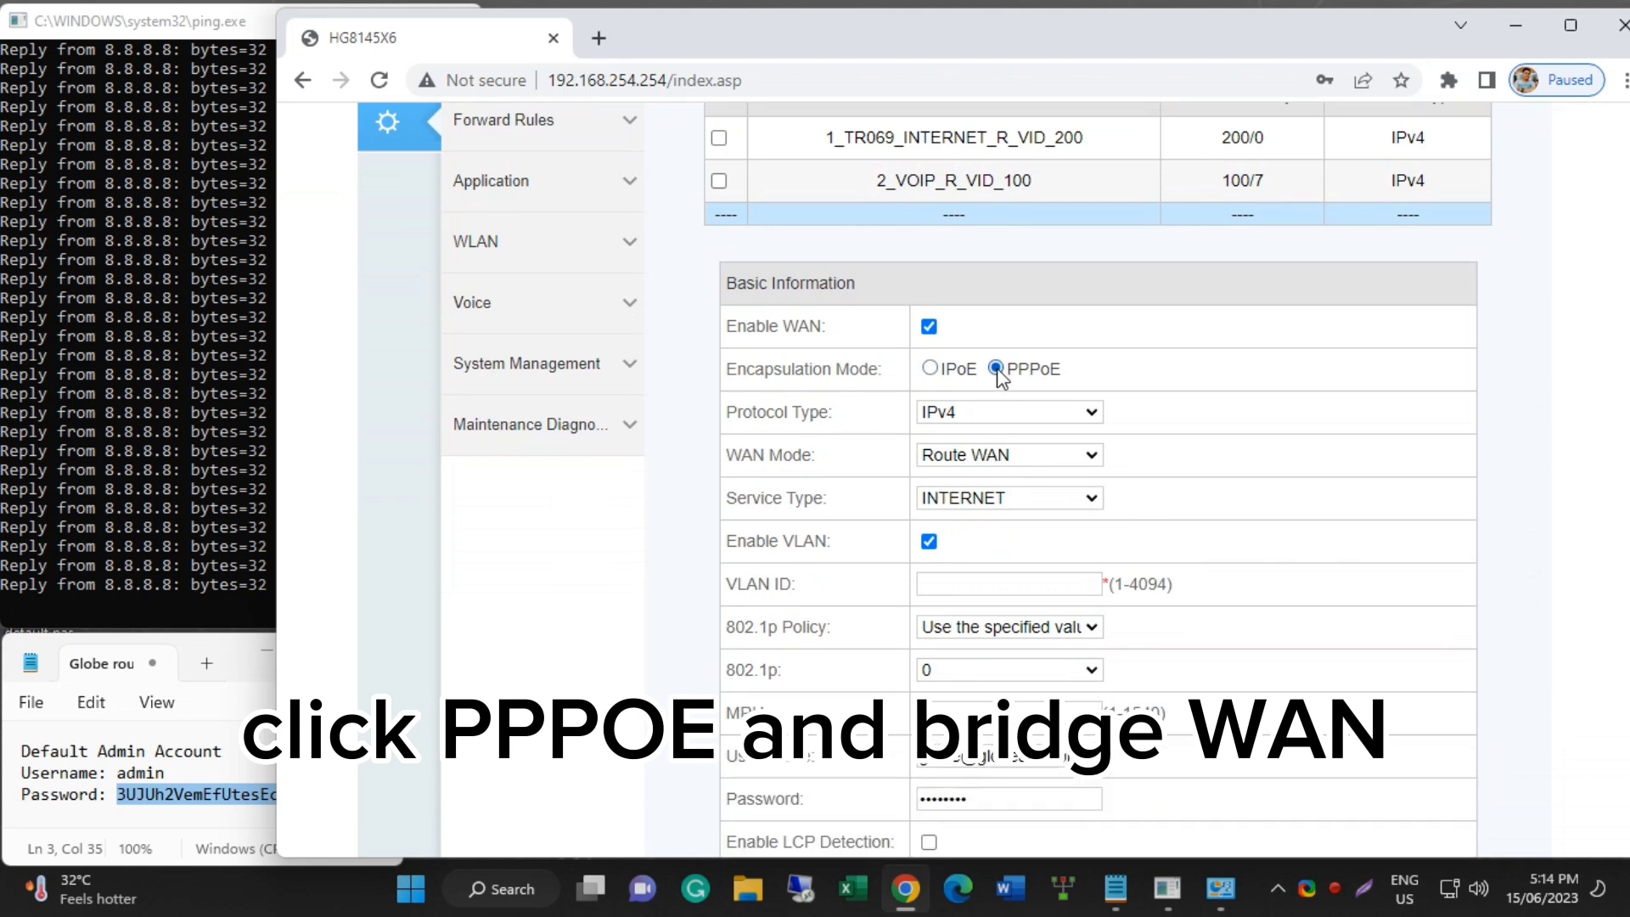
click(1091, 459)
click(1064, 501)
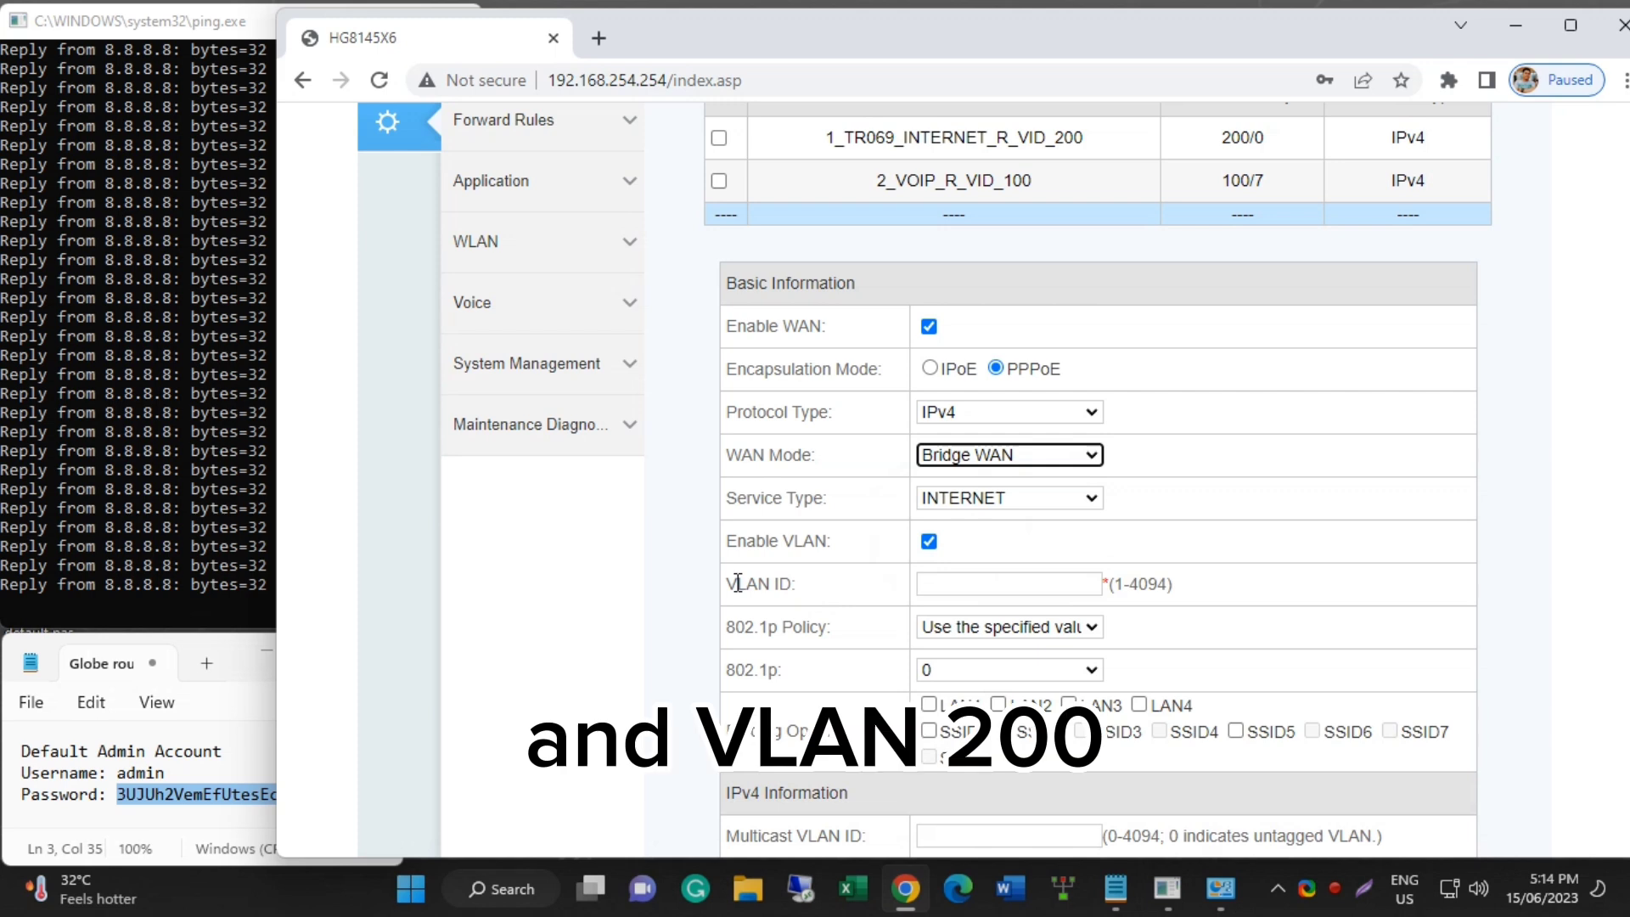
- Set VLAN ID 200, bind the LAN ports, and apply the connection
drag(774, 586, 796, 587)
click(802, 594)
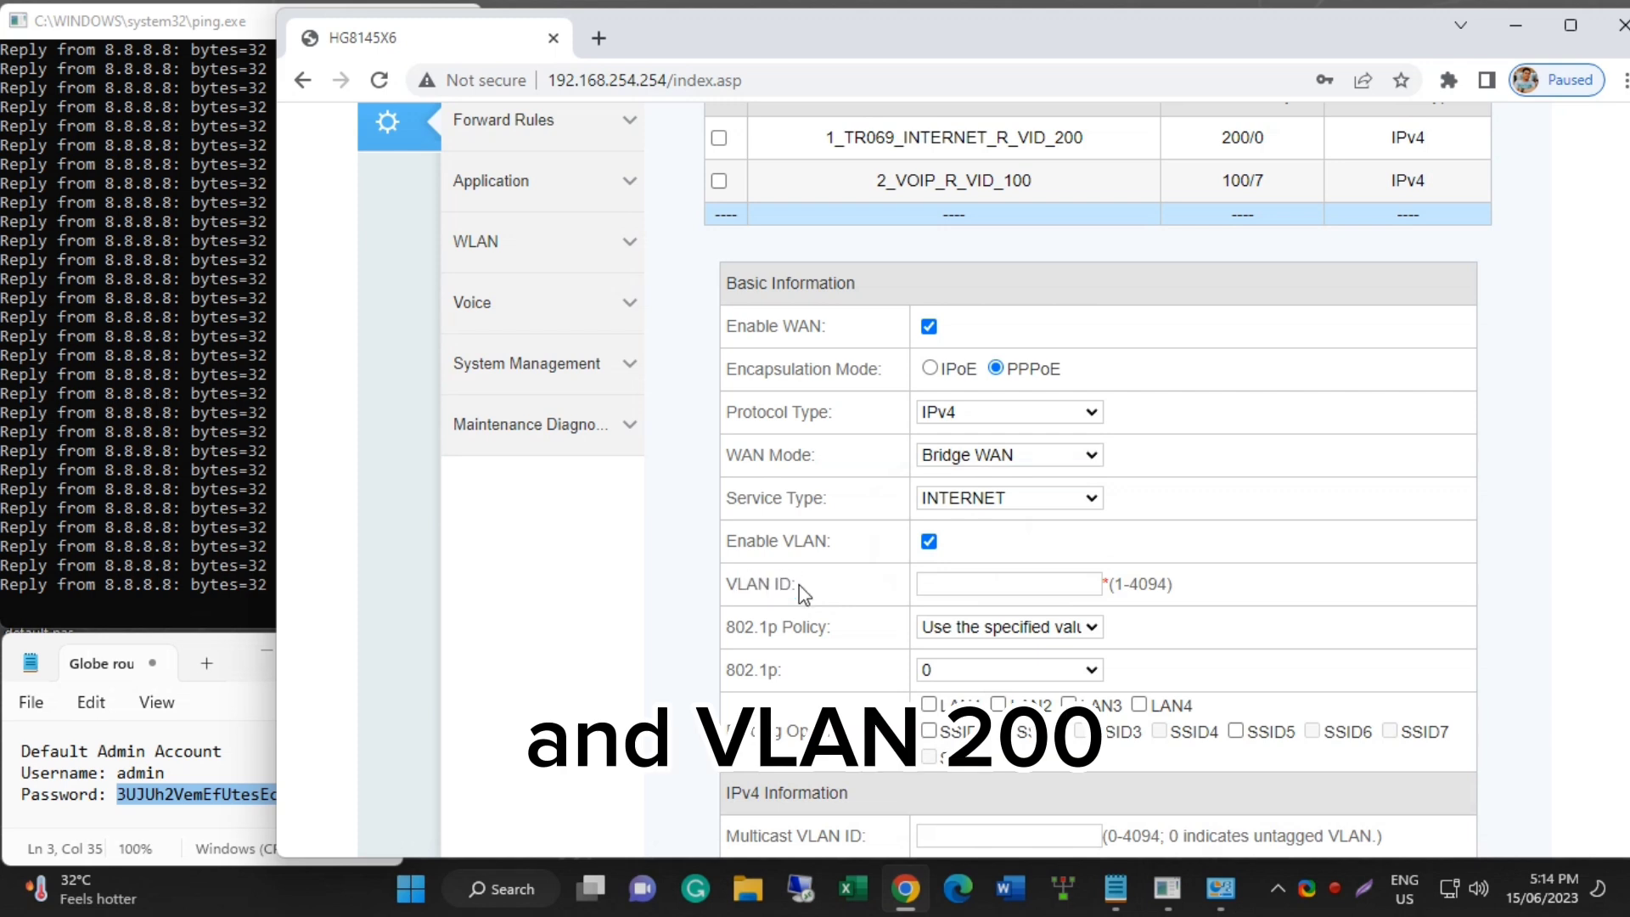
click(956, 586)
text(2)
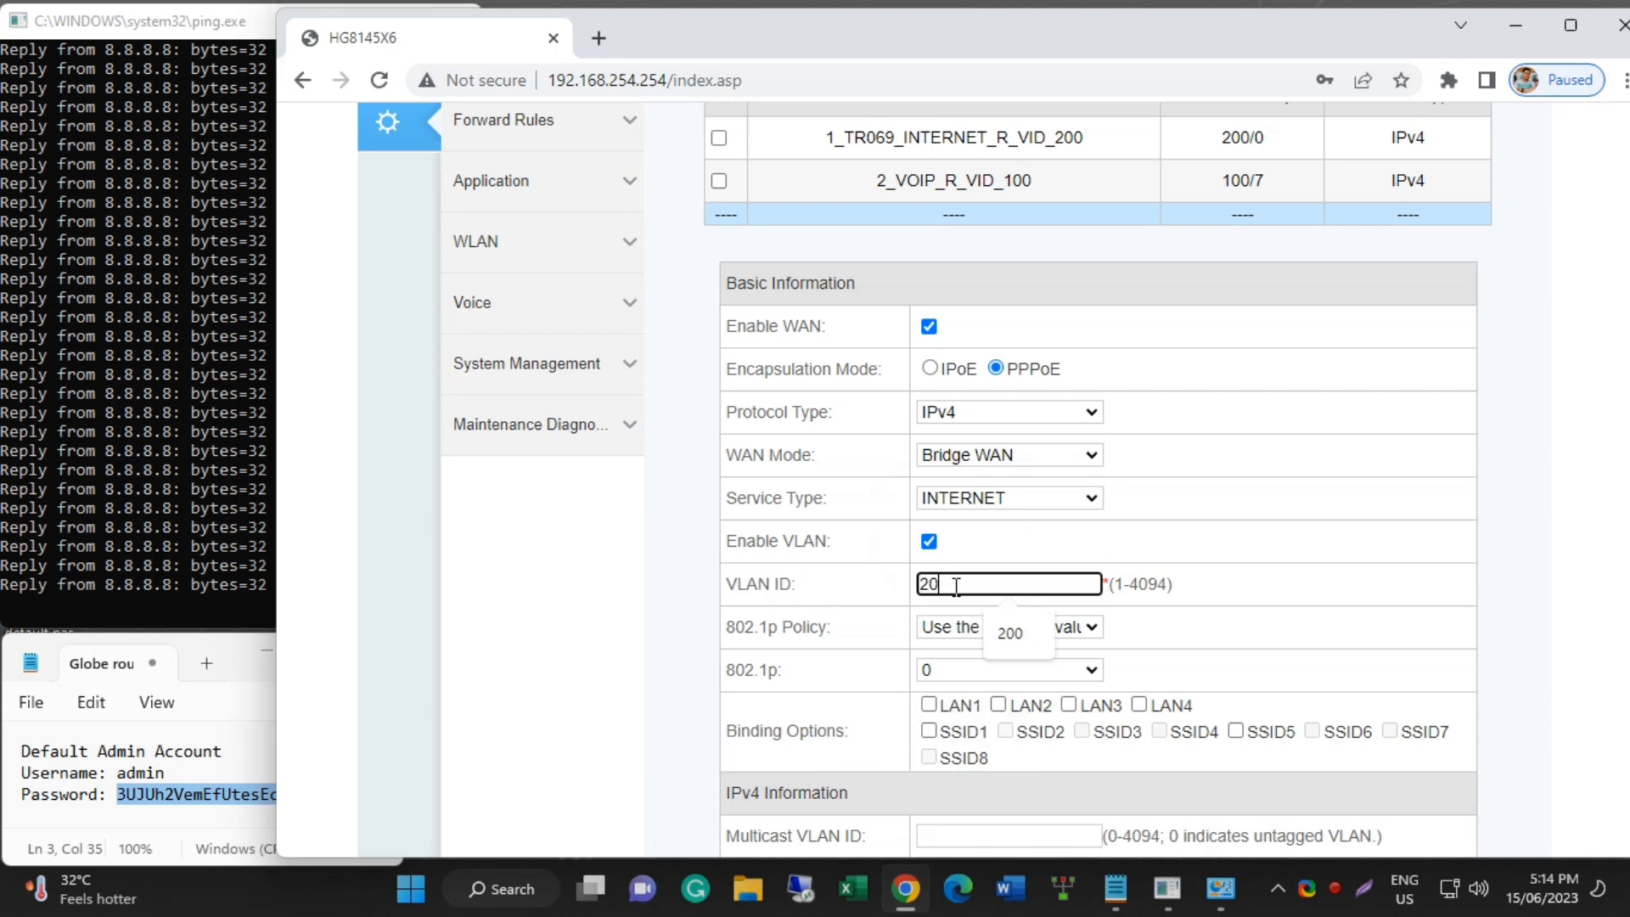
text(0)
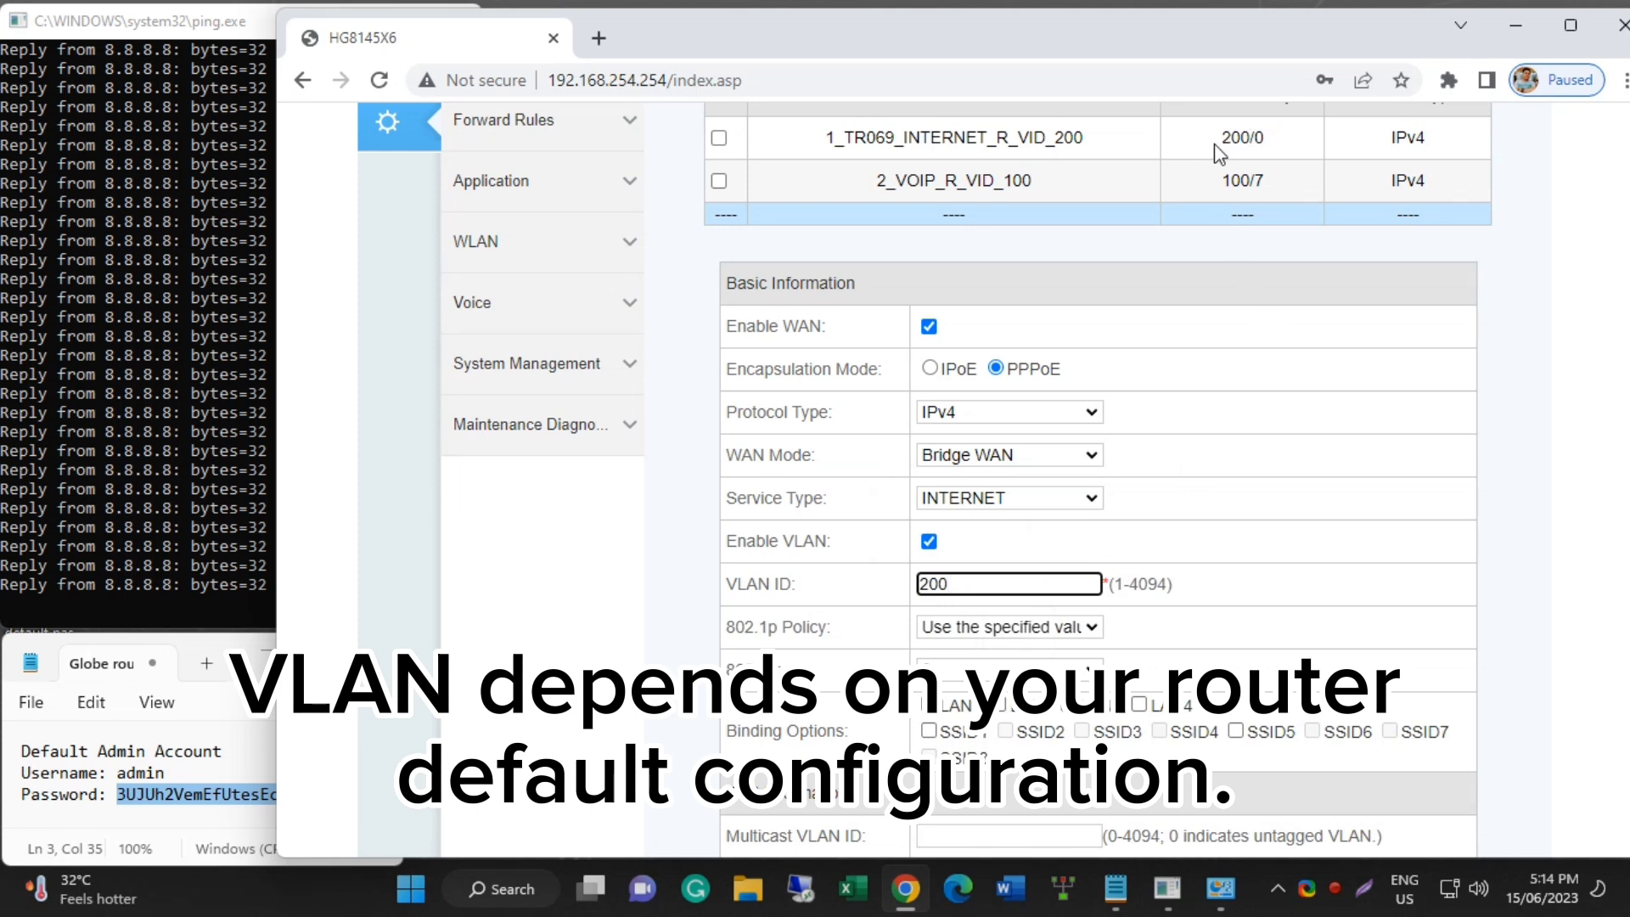
scroll(1189, 594, down, 1)
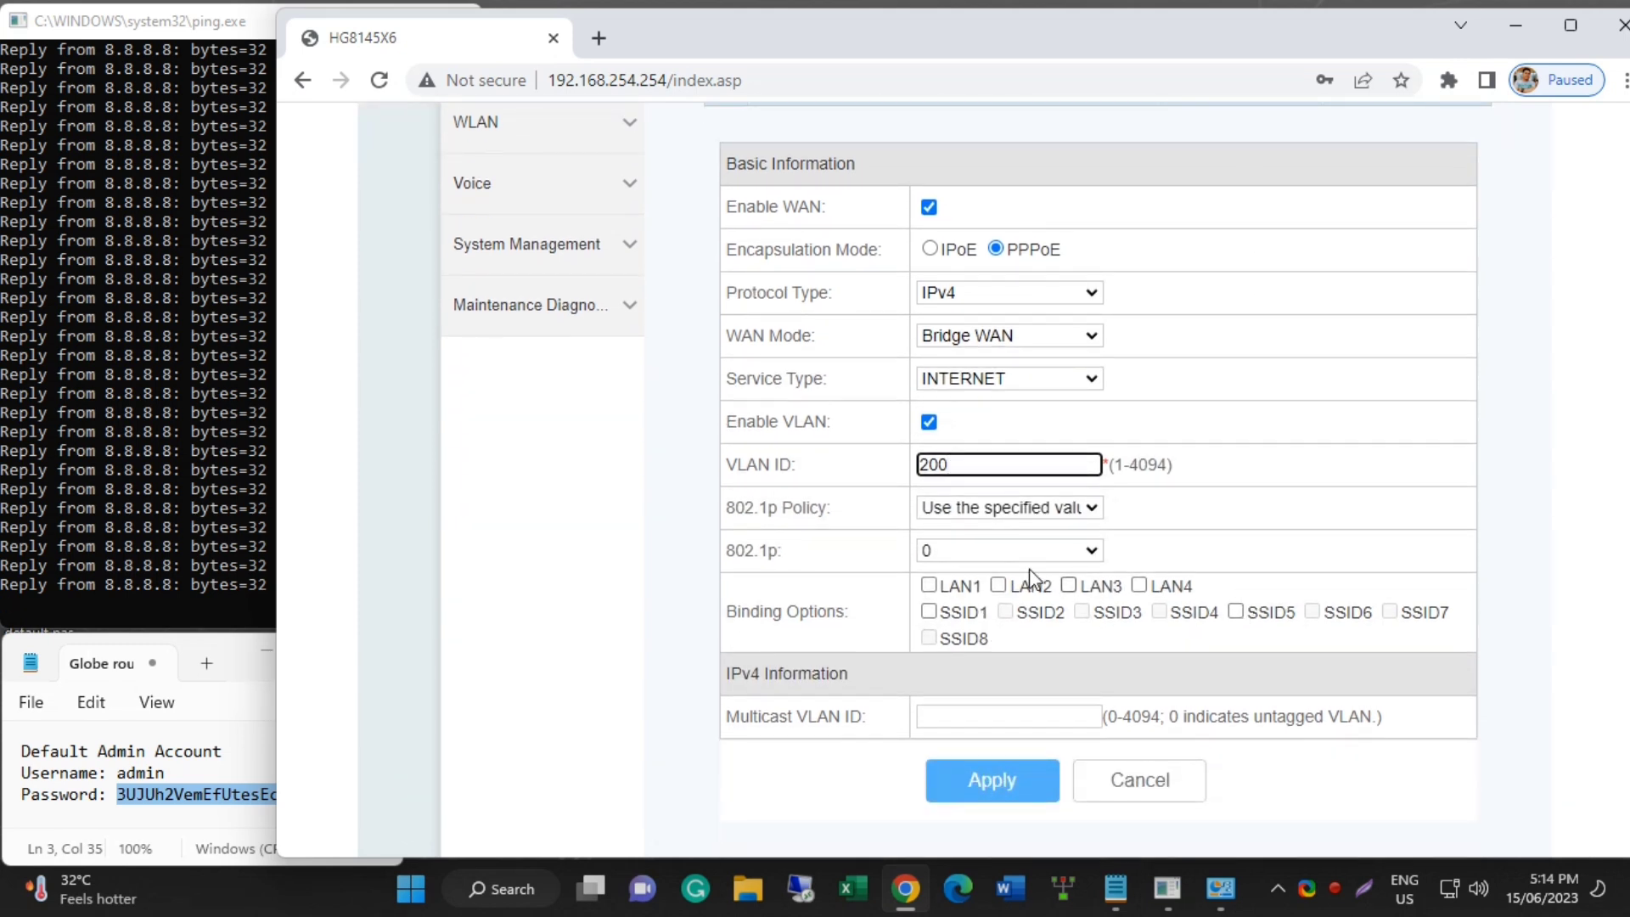
click(956, 580)
click(999, 585)
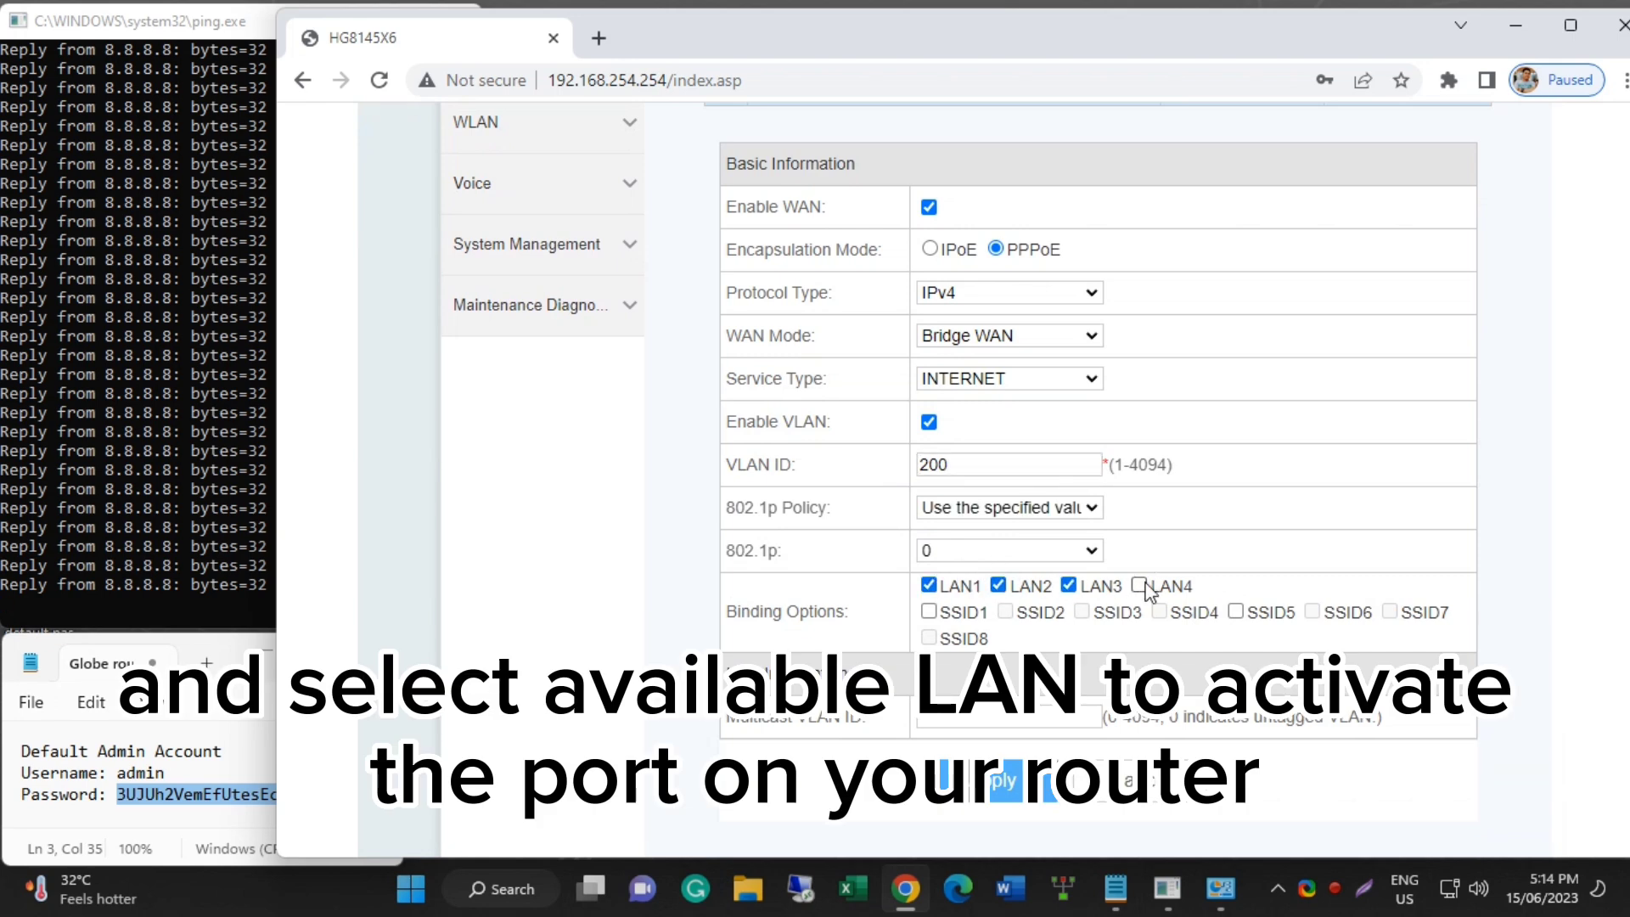
click(994, 781)
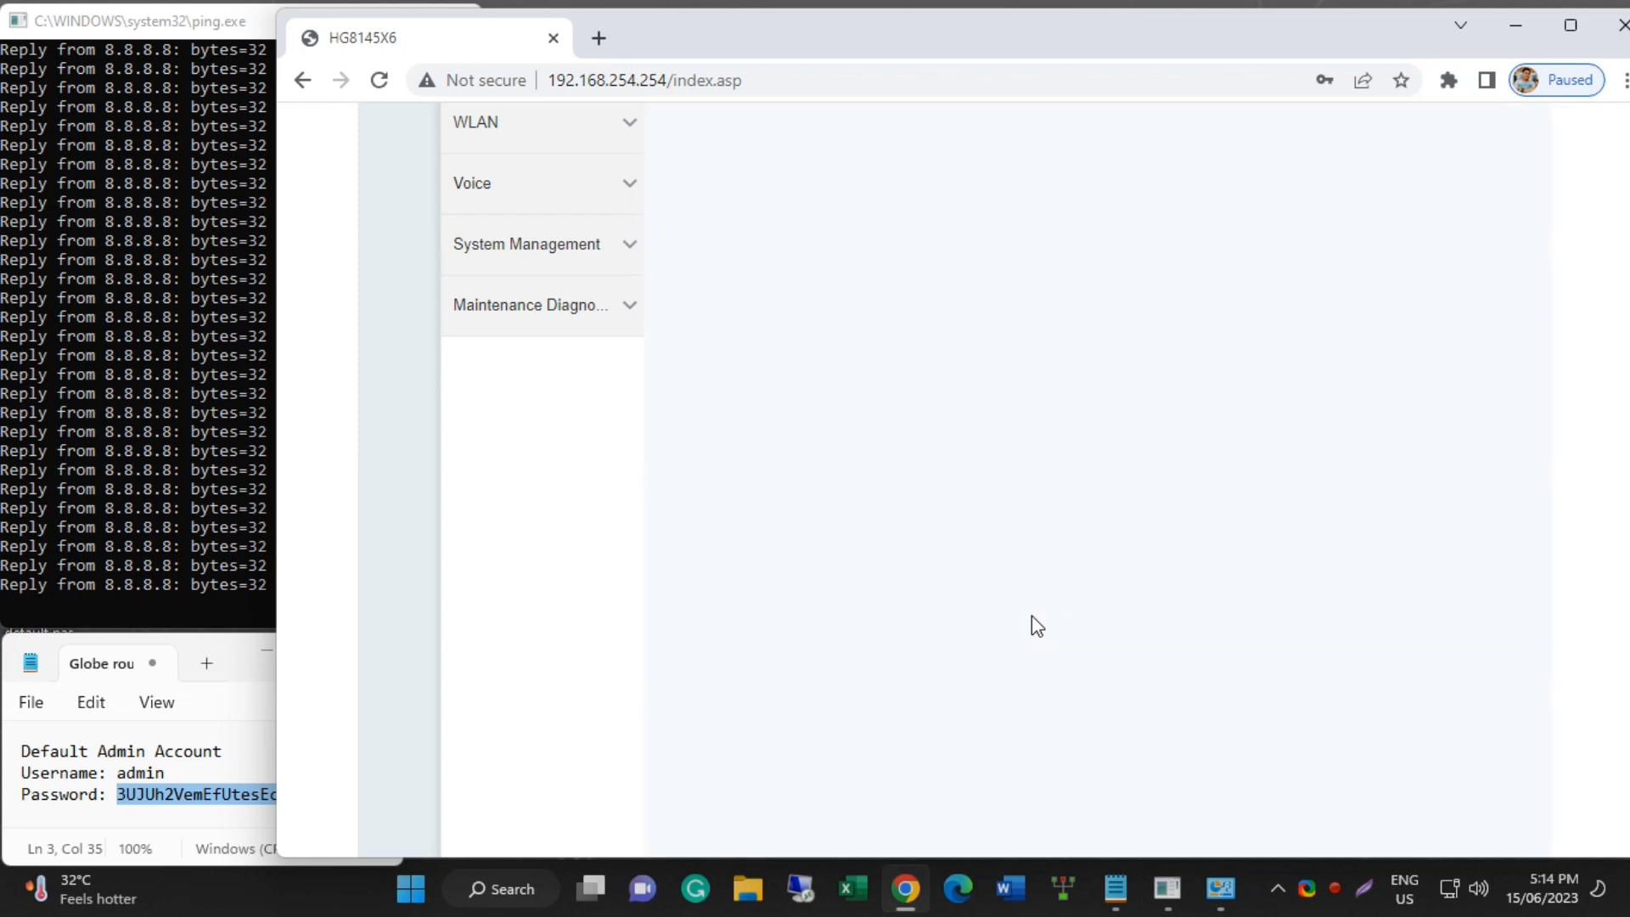
- Scroll up to see 3_INTERNET_B_VID_200 in the WAN connection table
scroll(1037, 626, up, 5)
scroll(1022, 571, up, 1)
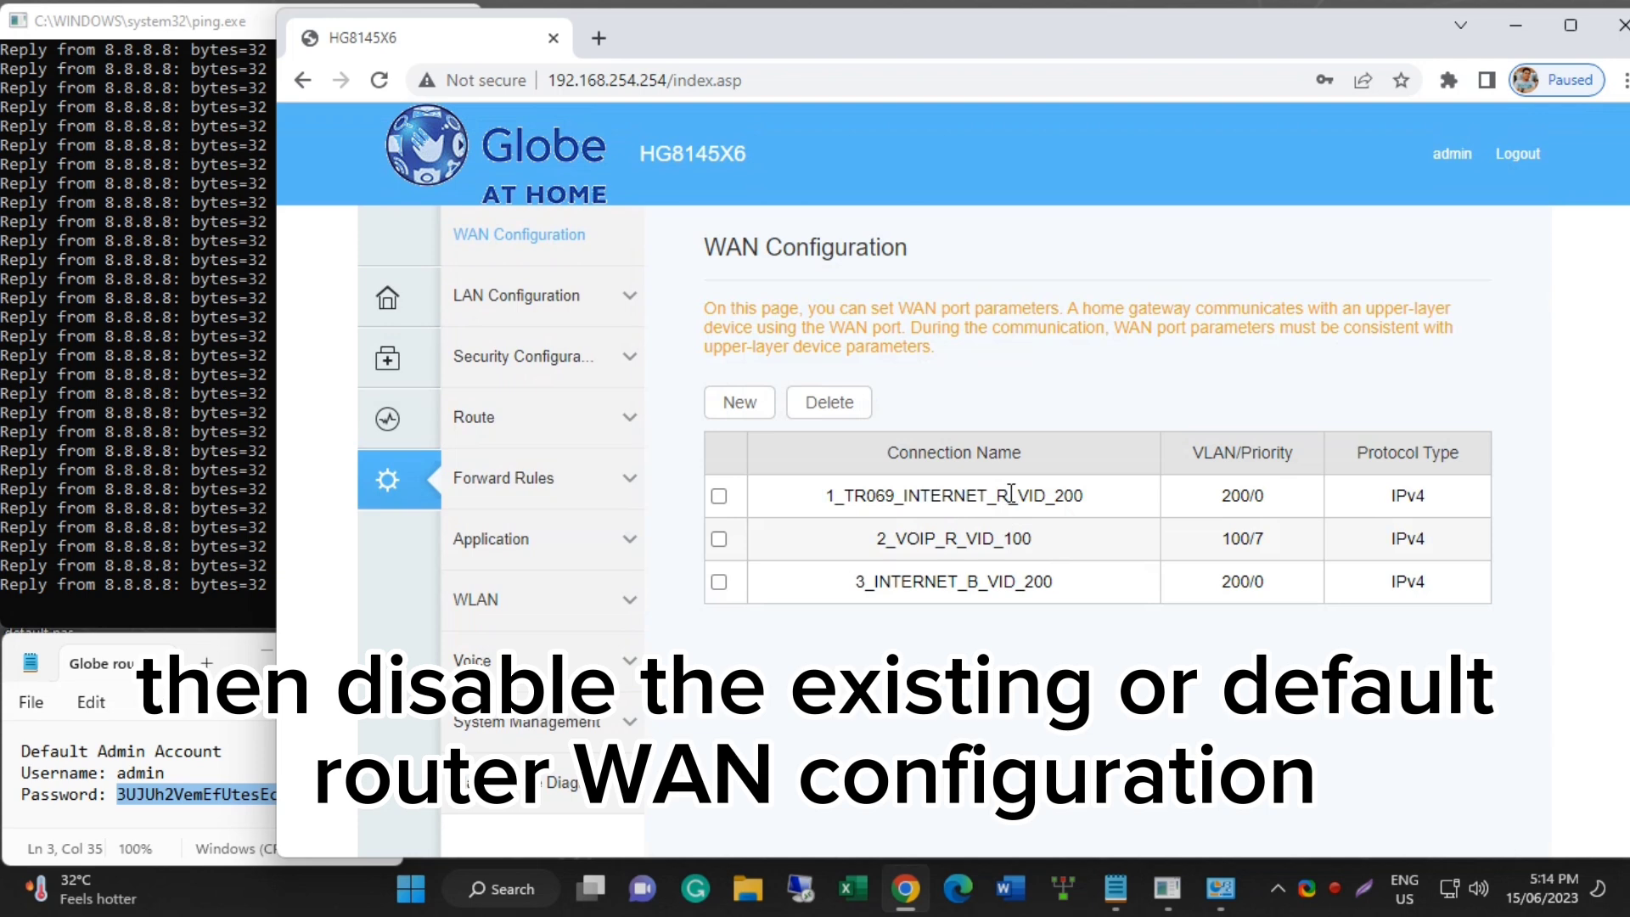
- Disable and save the default TR069 internet connection, then watch pings to 8.8.8.8 time out
click(956, 498)
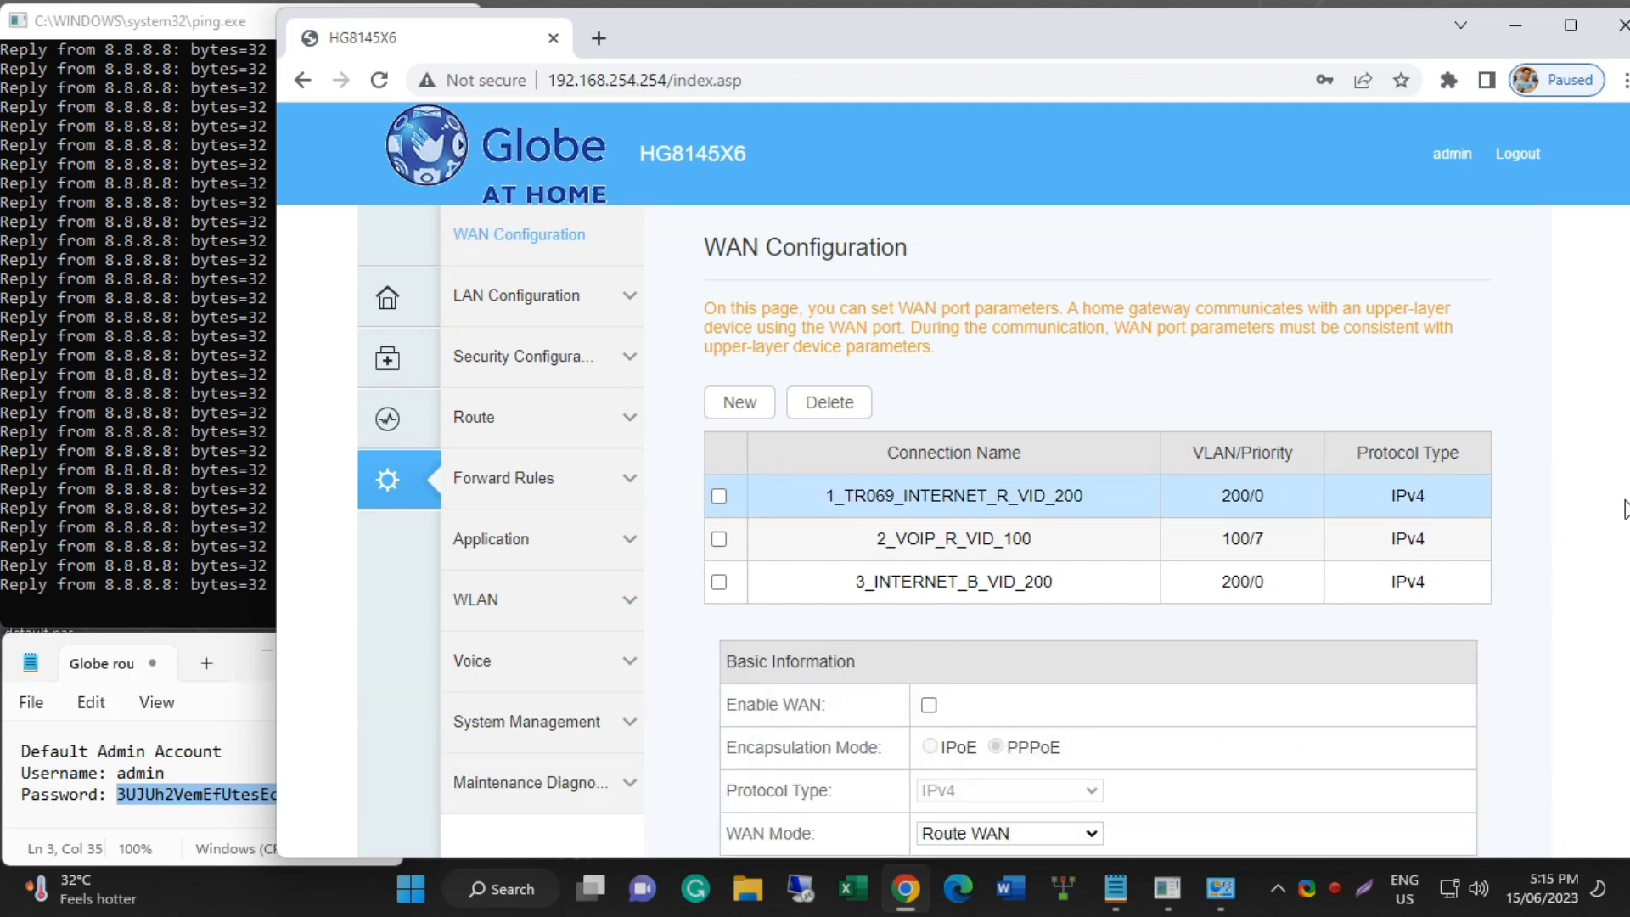
scroll(1189, 636, down, 5)
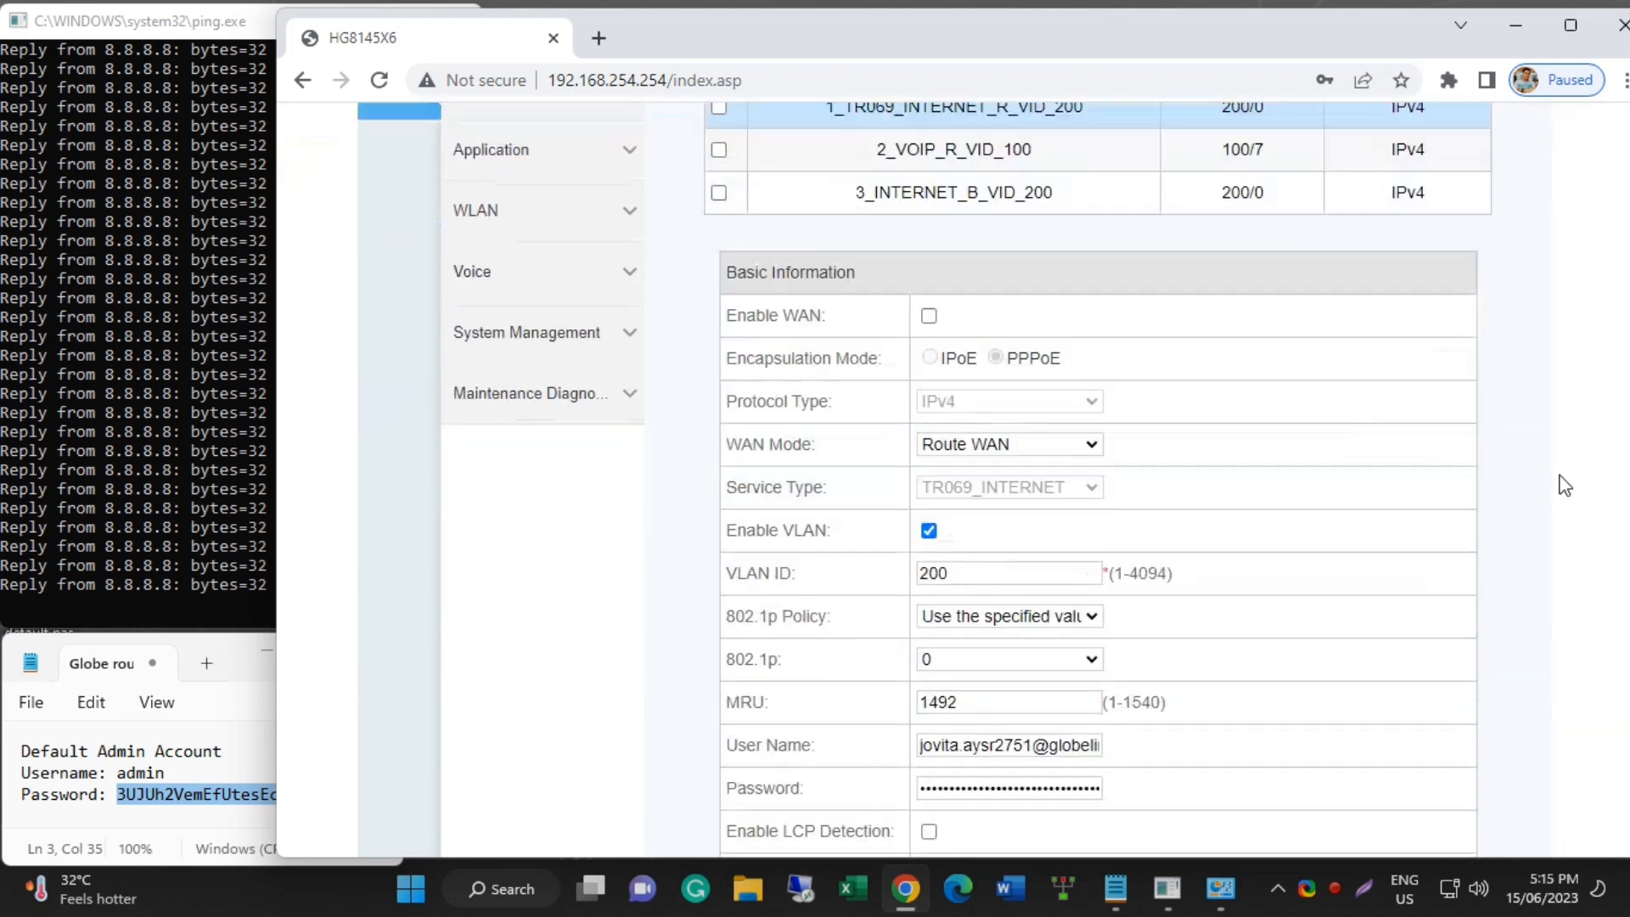
scroll(914, 755, down, 5)
scroll(914, 755, down, 2)
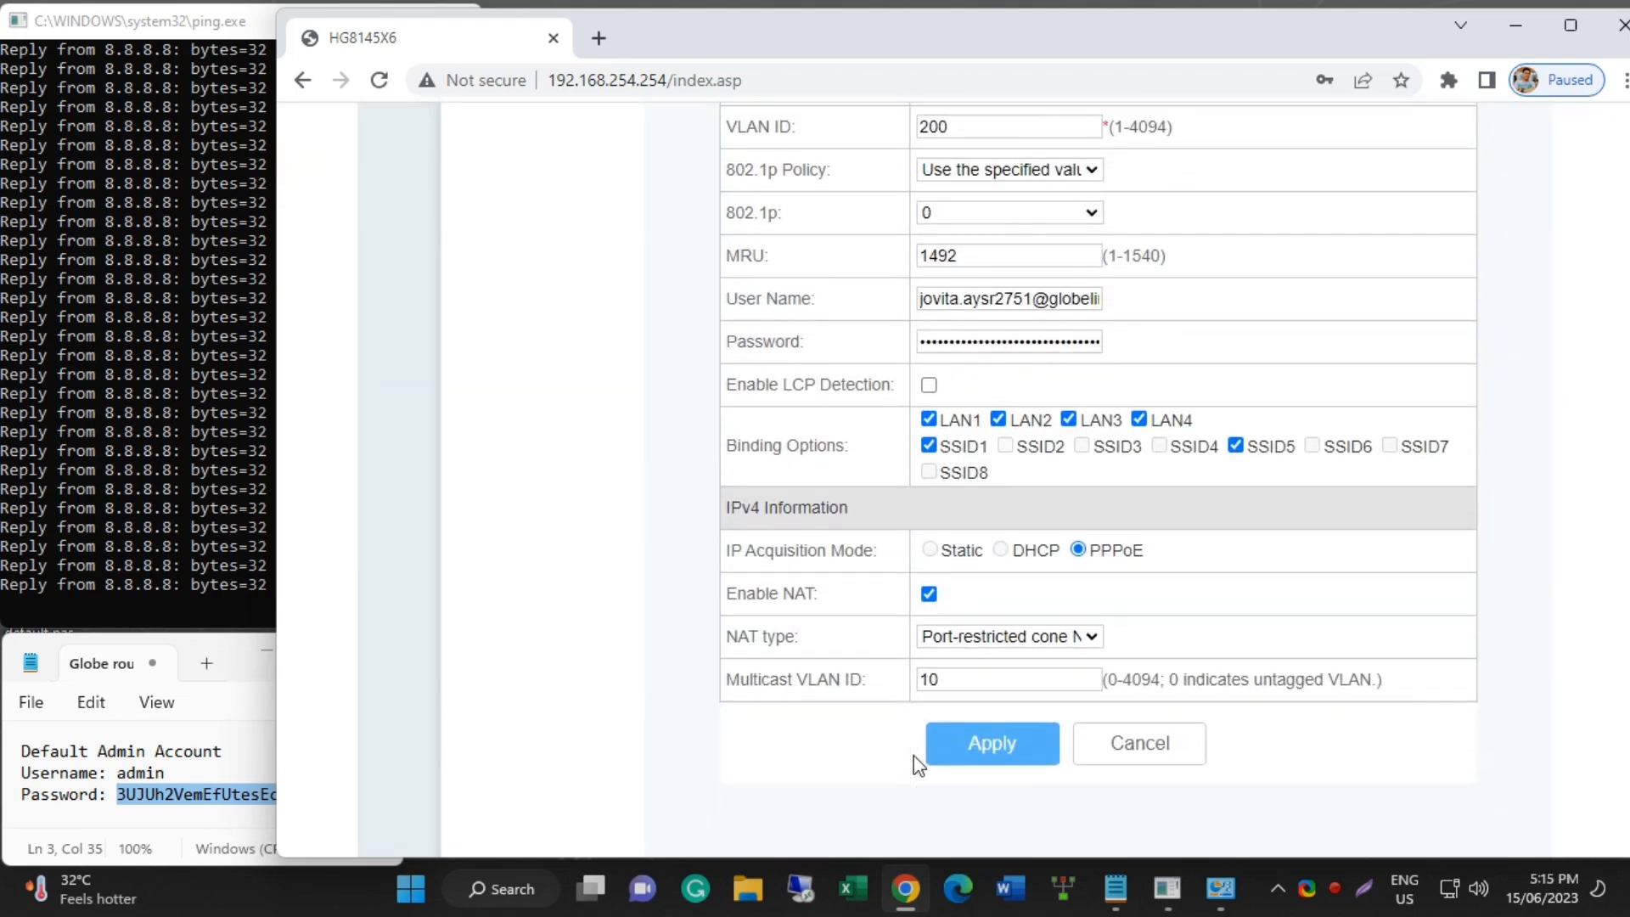
click(991, 742)
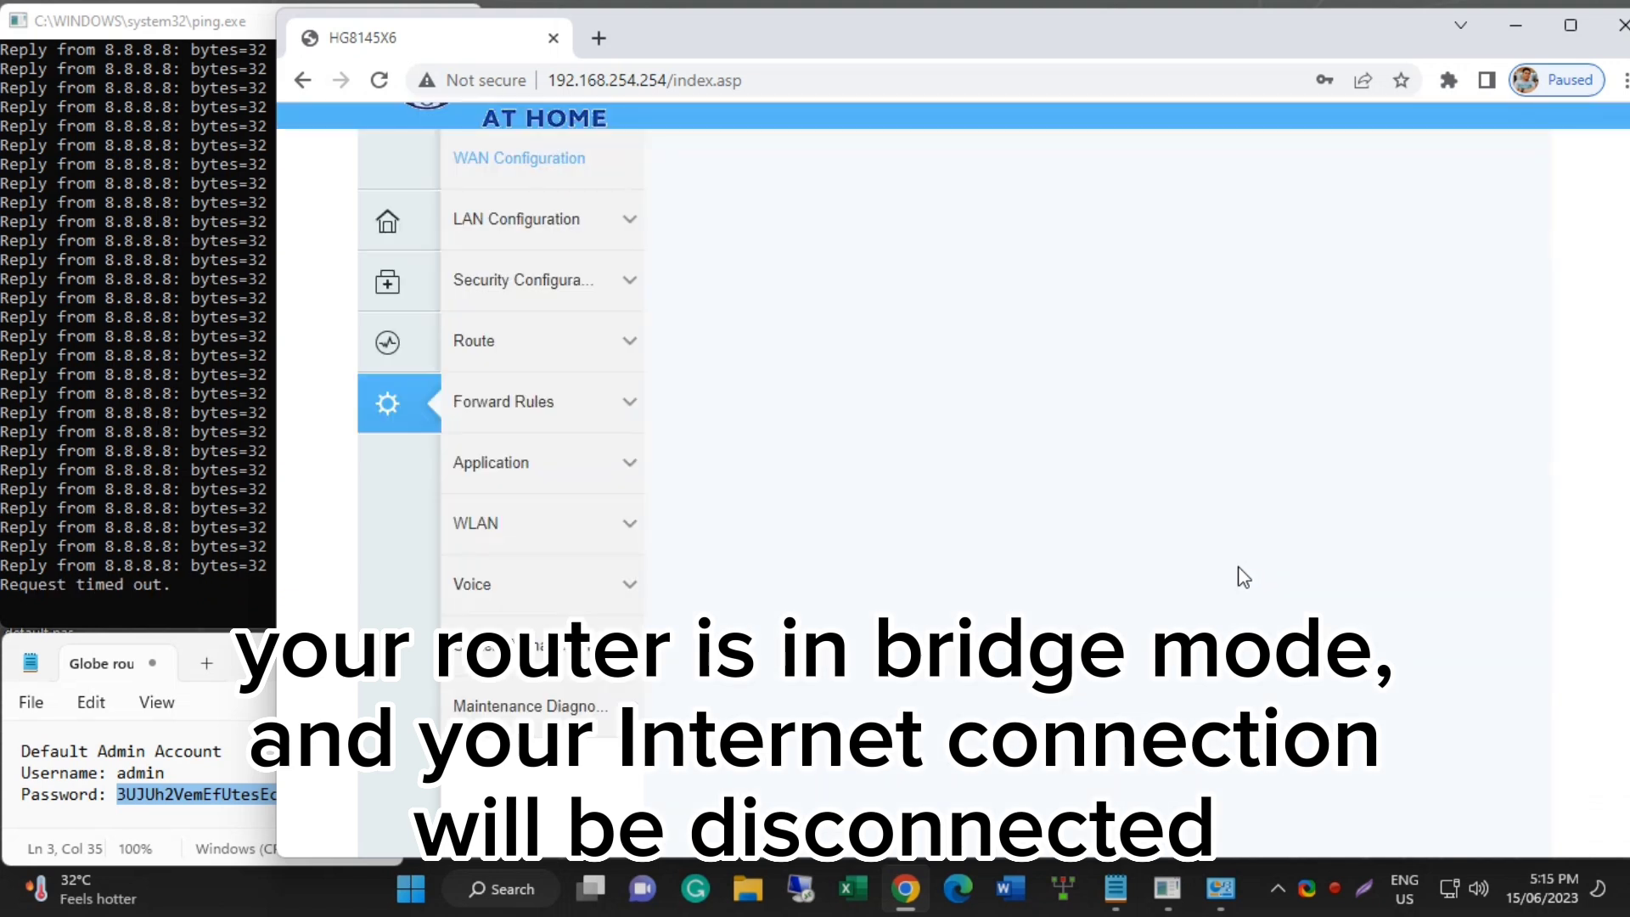
click(197, 598)
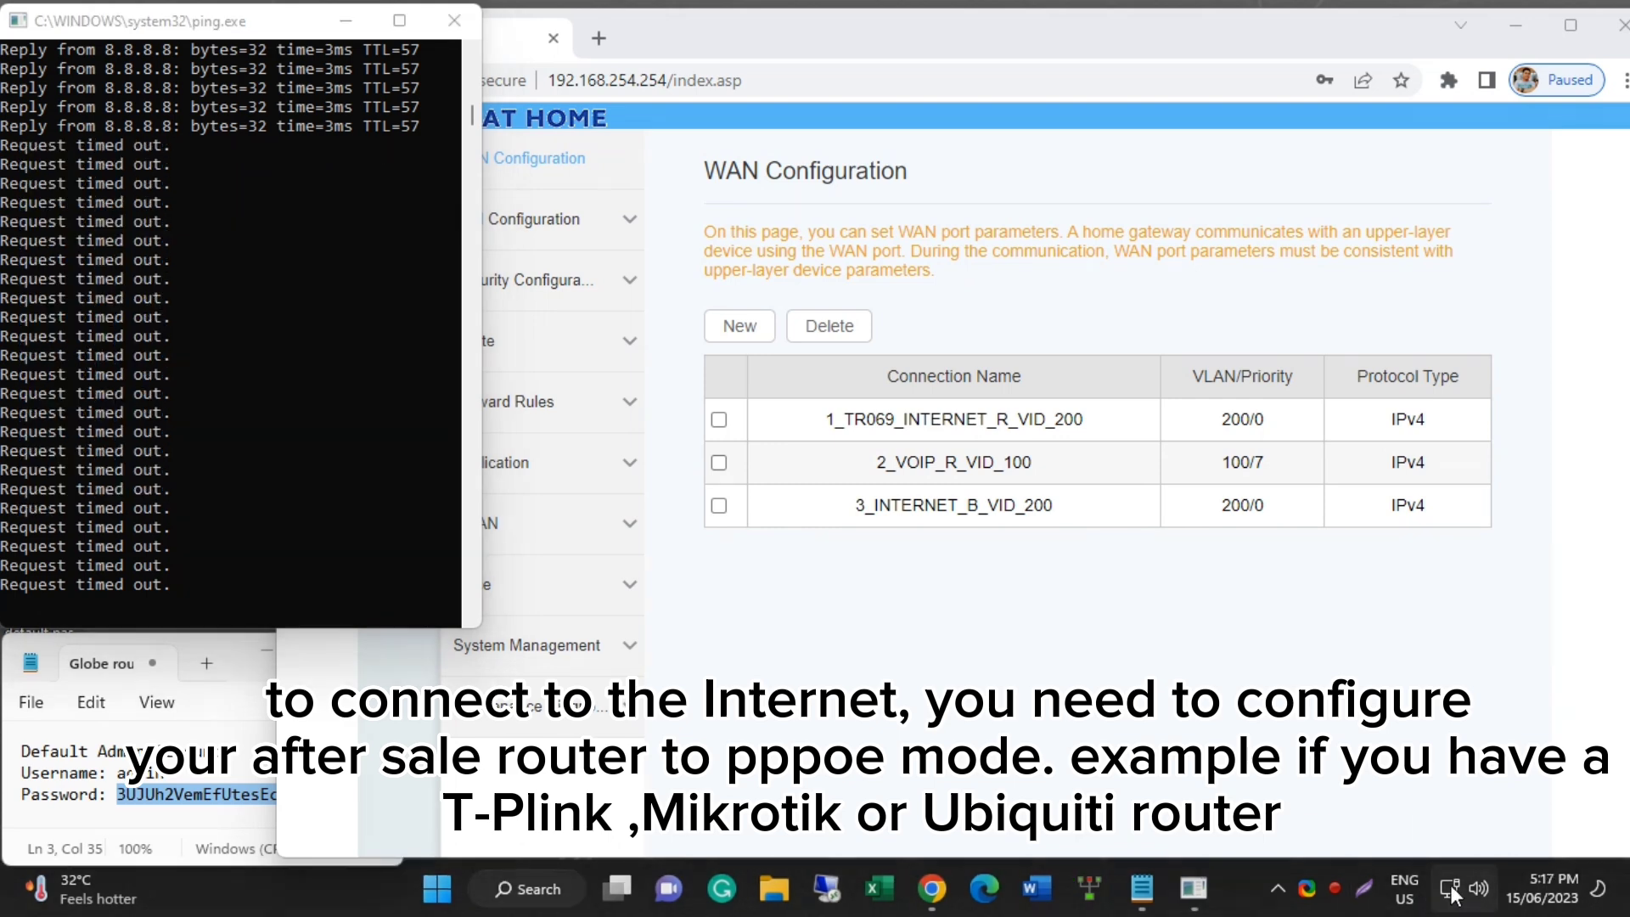
- Launch the Connect to the Internet wizard from Dial-up settings, setting up a new connection anyway
right_click(1452, 890)
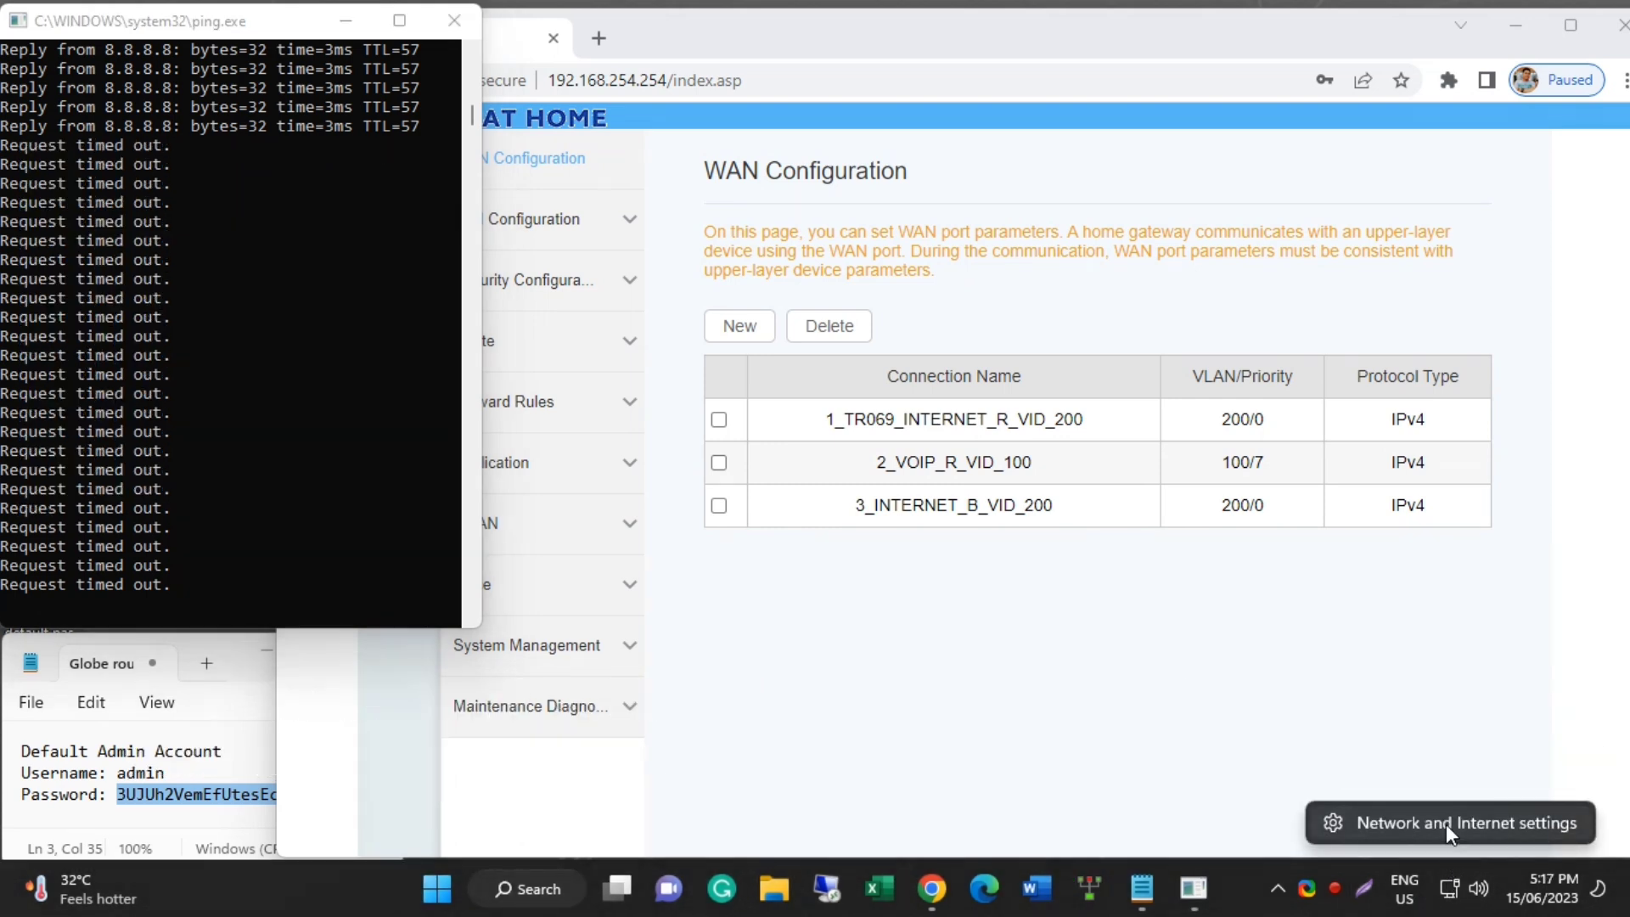
click(1445, 824)
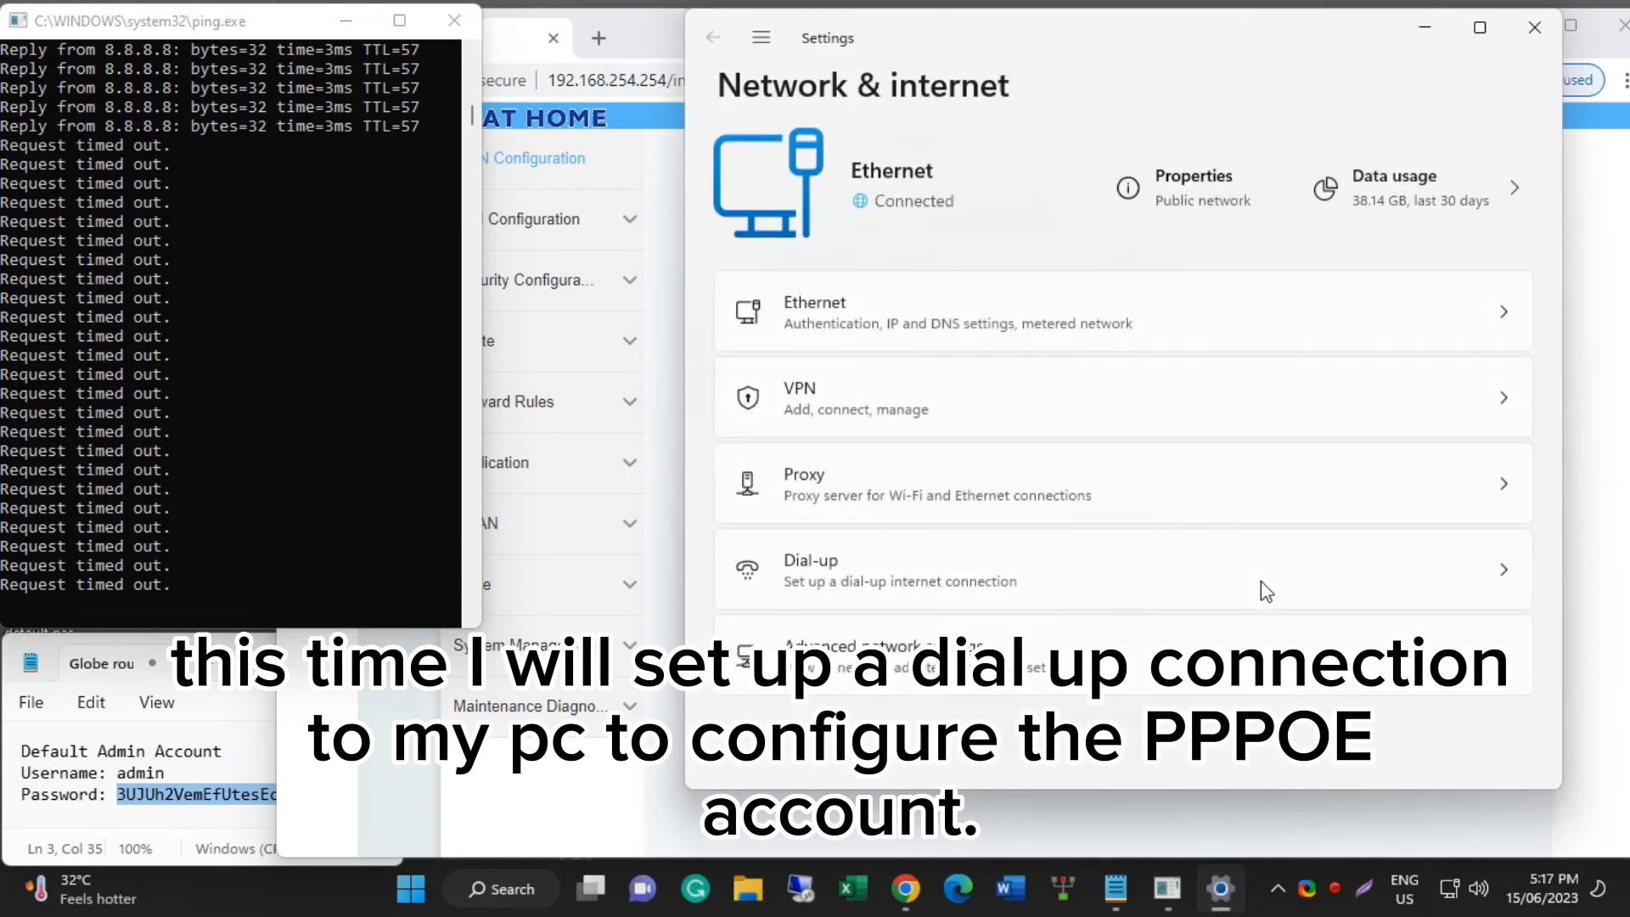
click(863, 565)
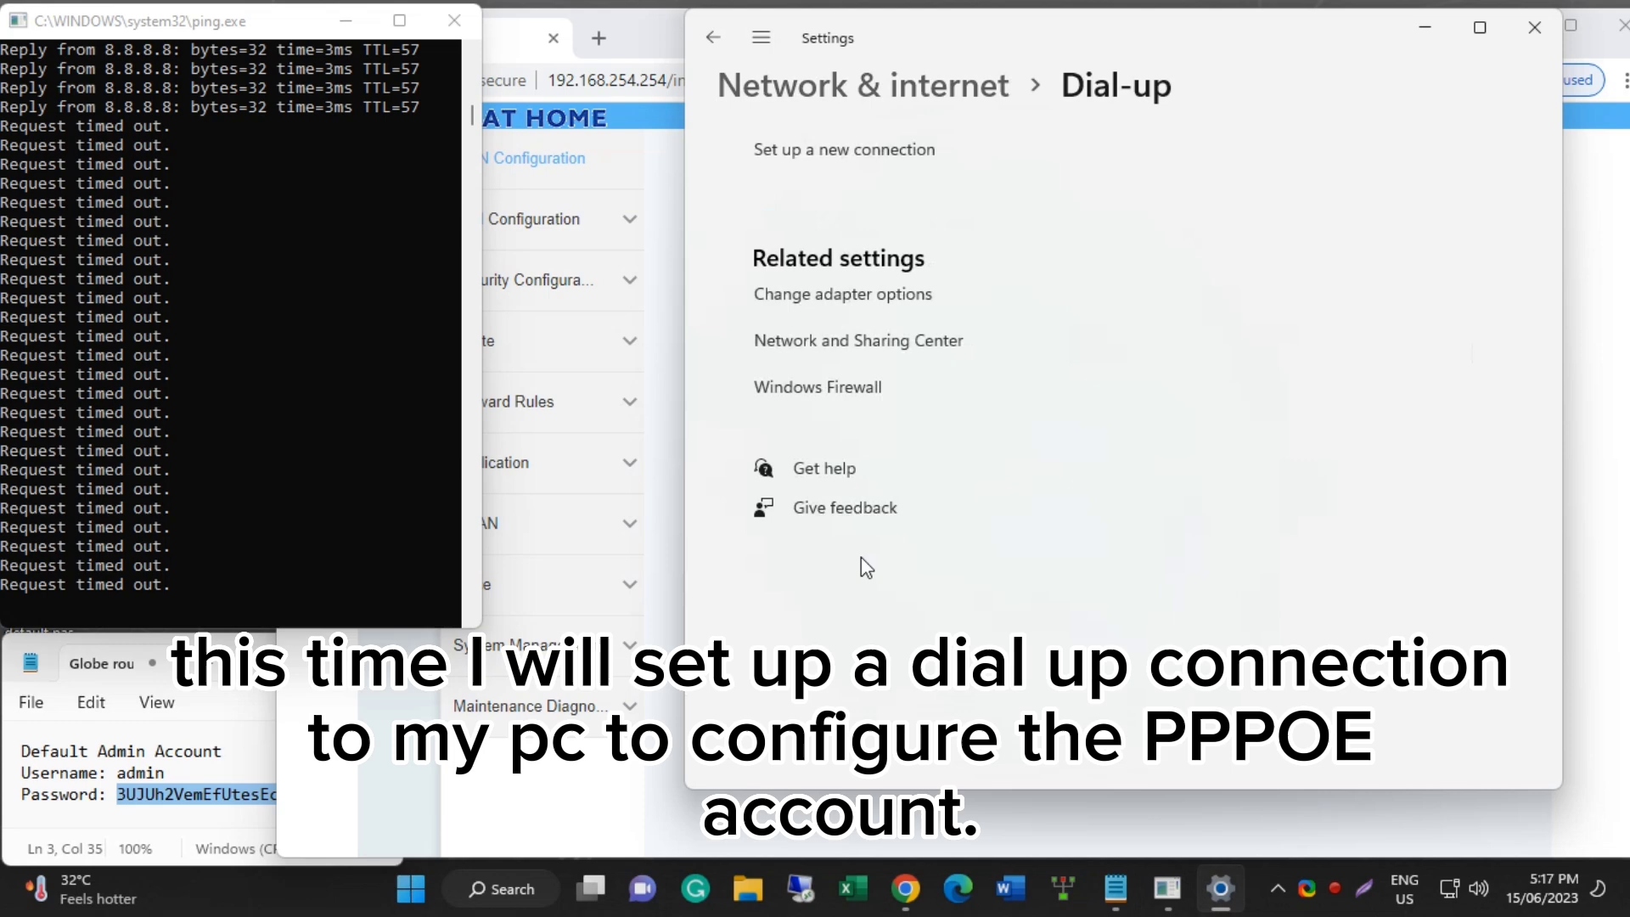
click(761, 162)
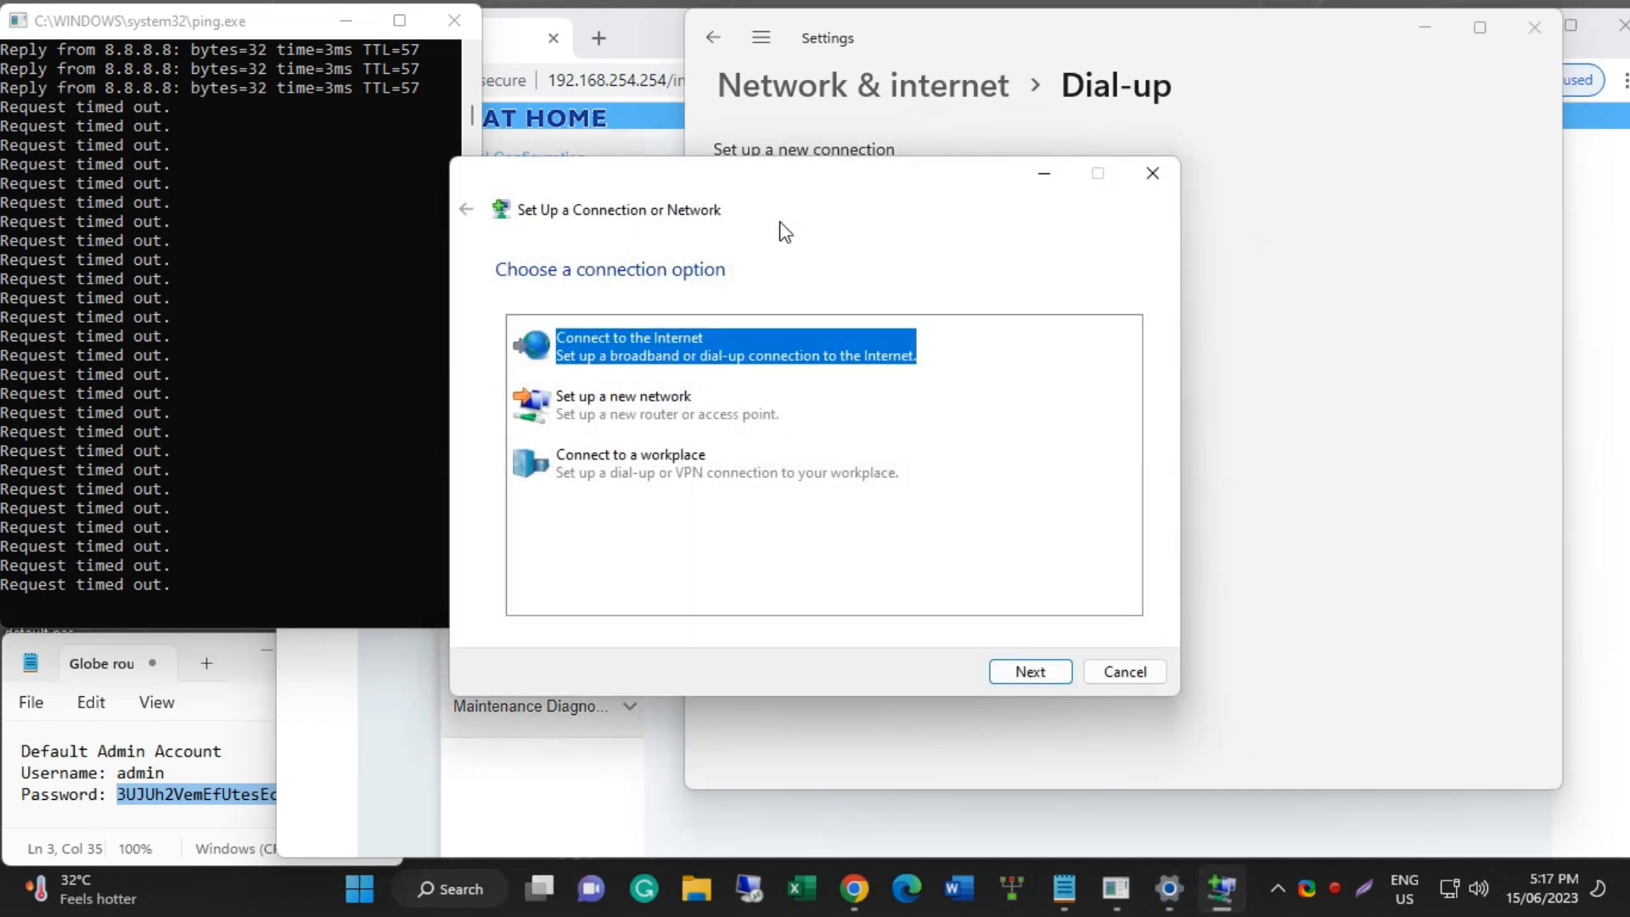
click(1029, 672)
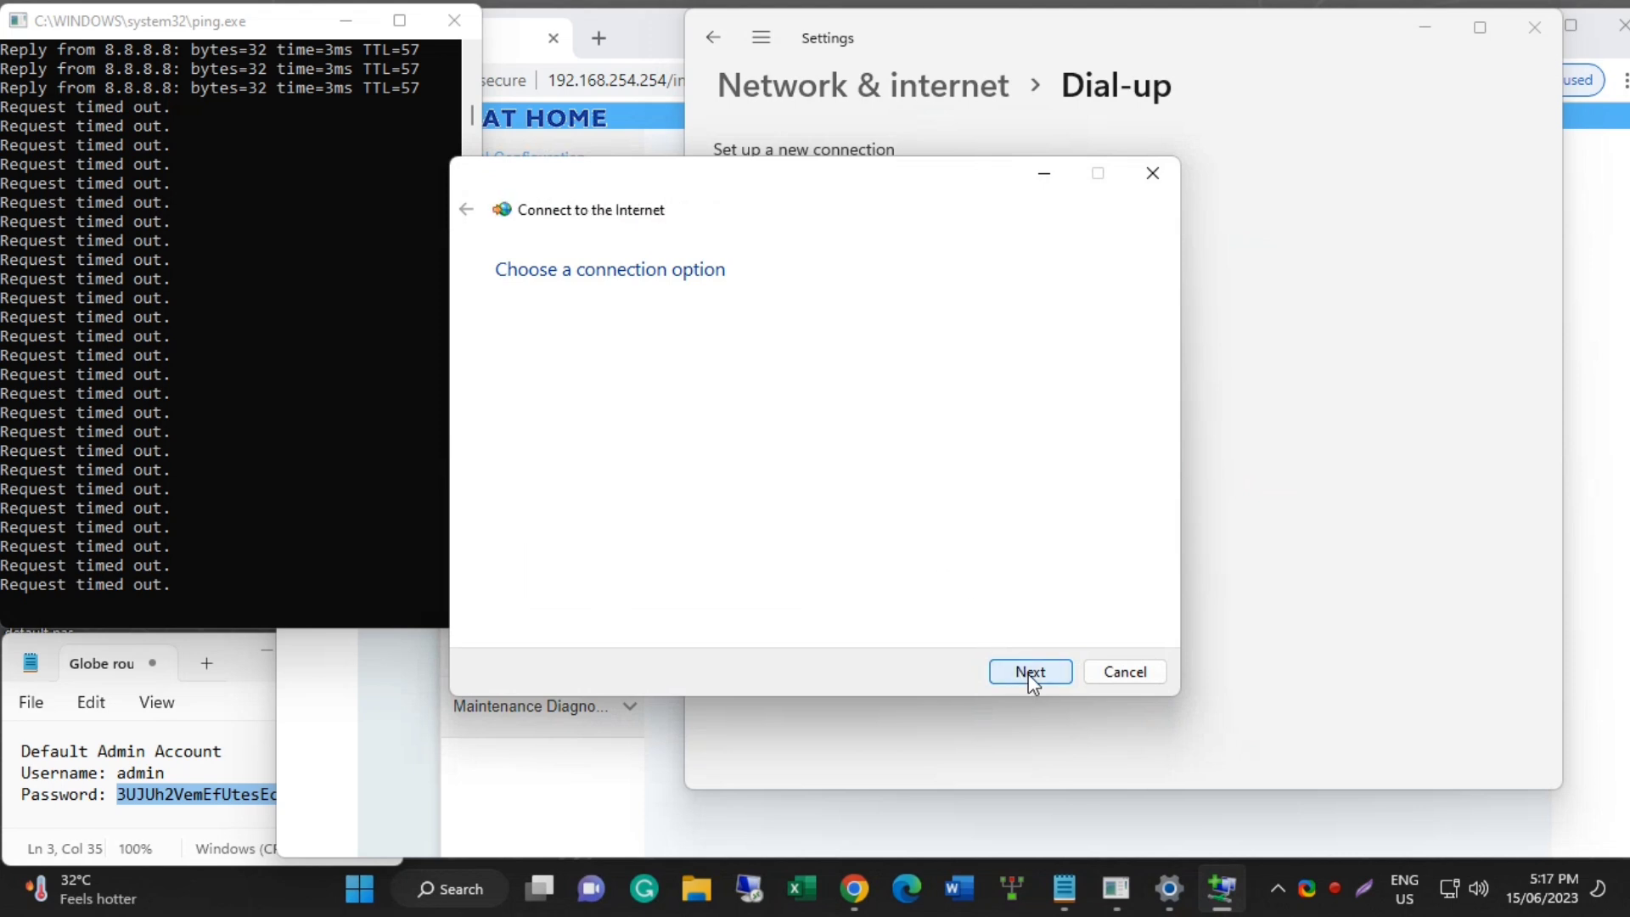
click(685, 552)
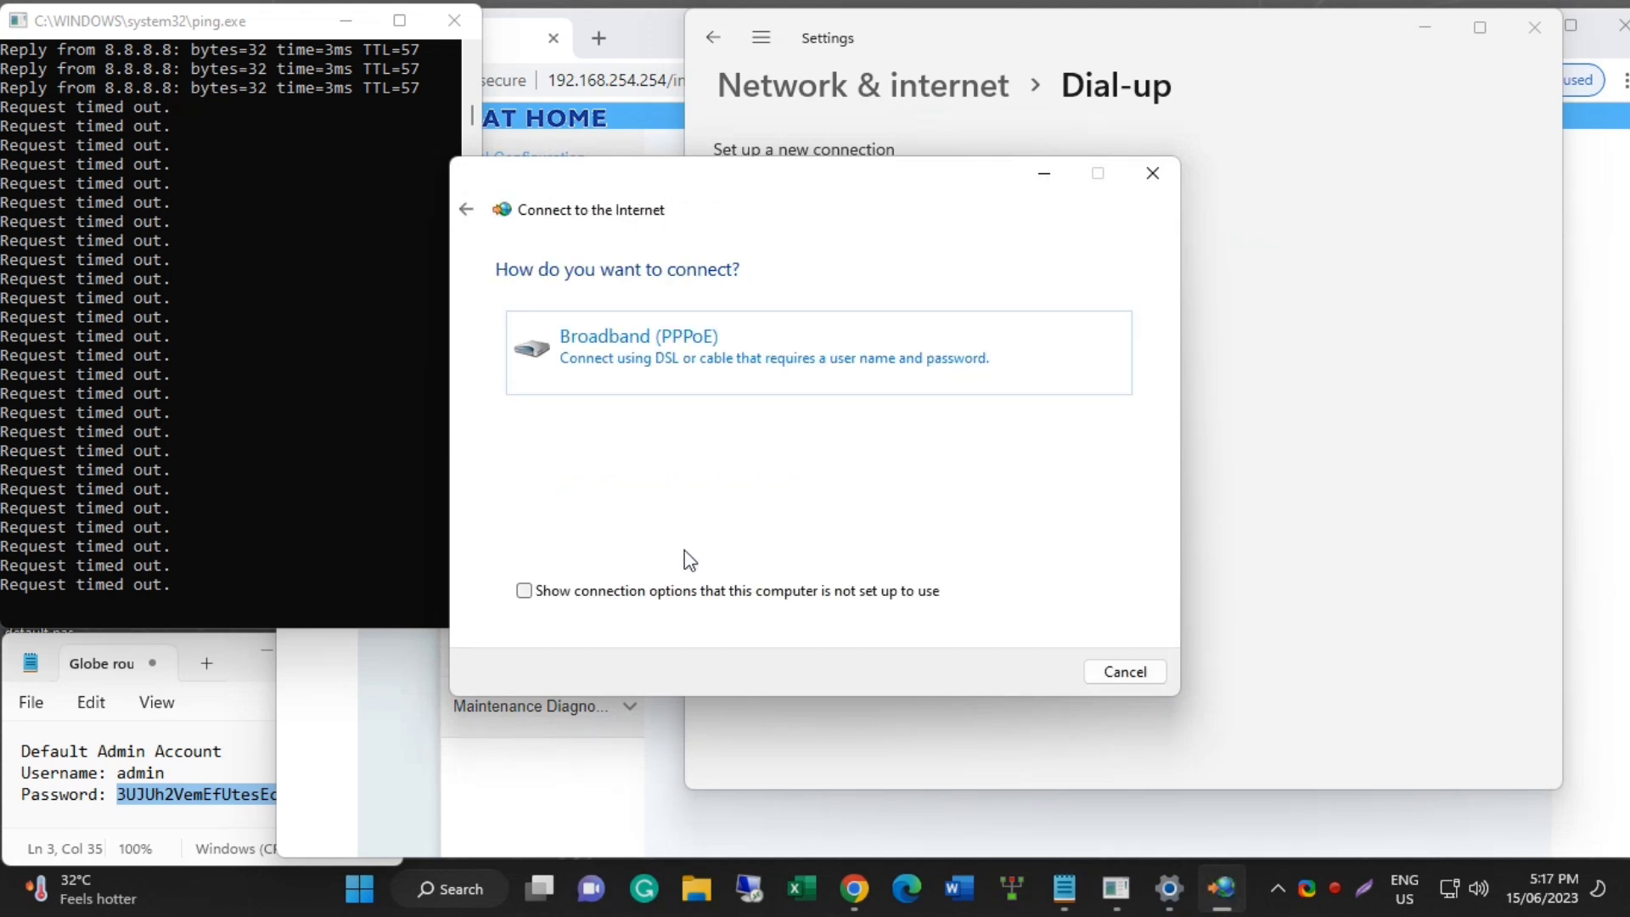
- Enter the Globe PPPoE credentials, name the connection Globe, and allow others to use it
click(727, 338)
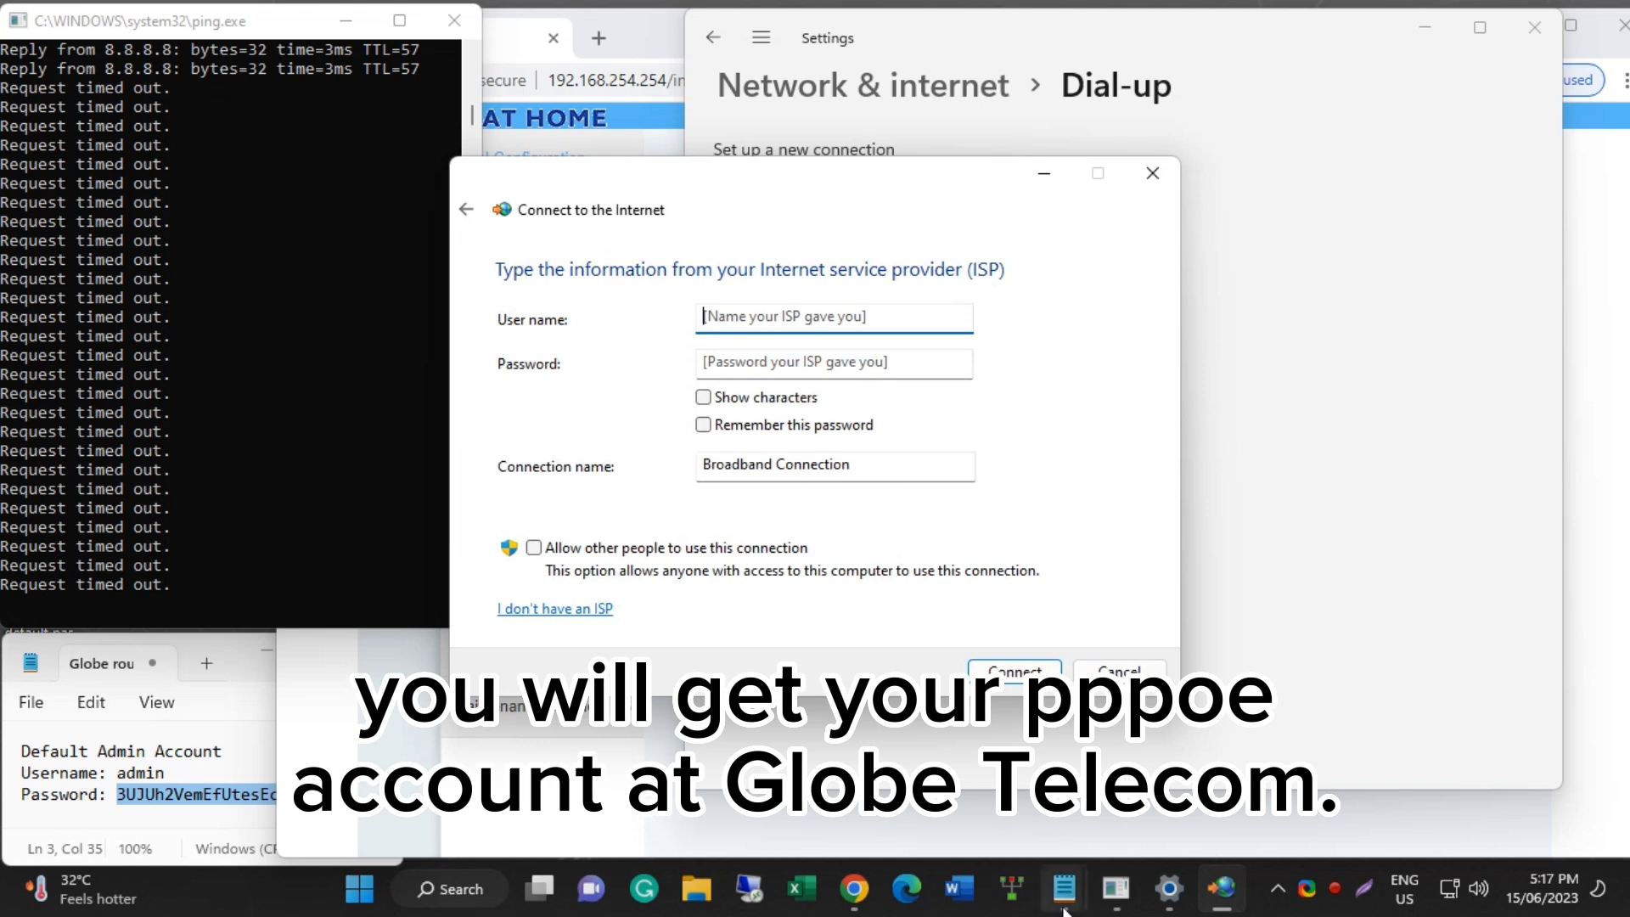
key(Tab)
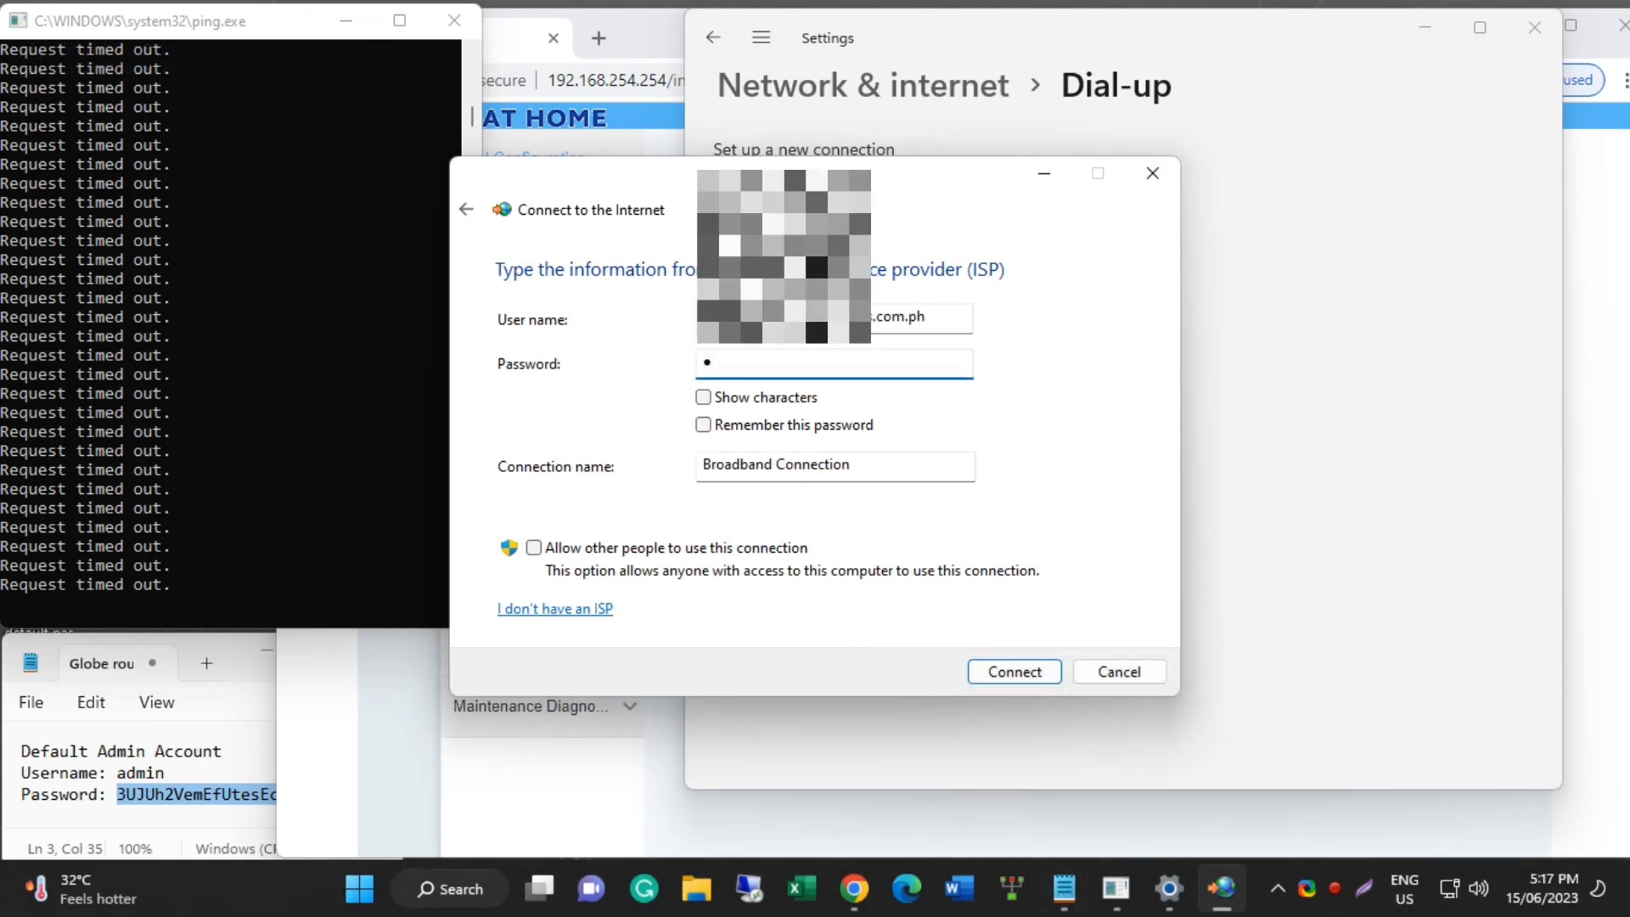
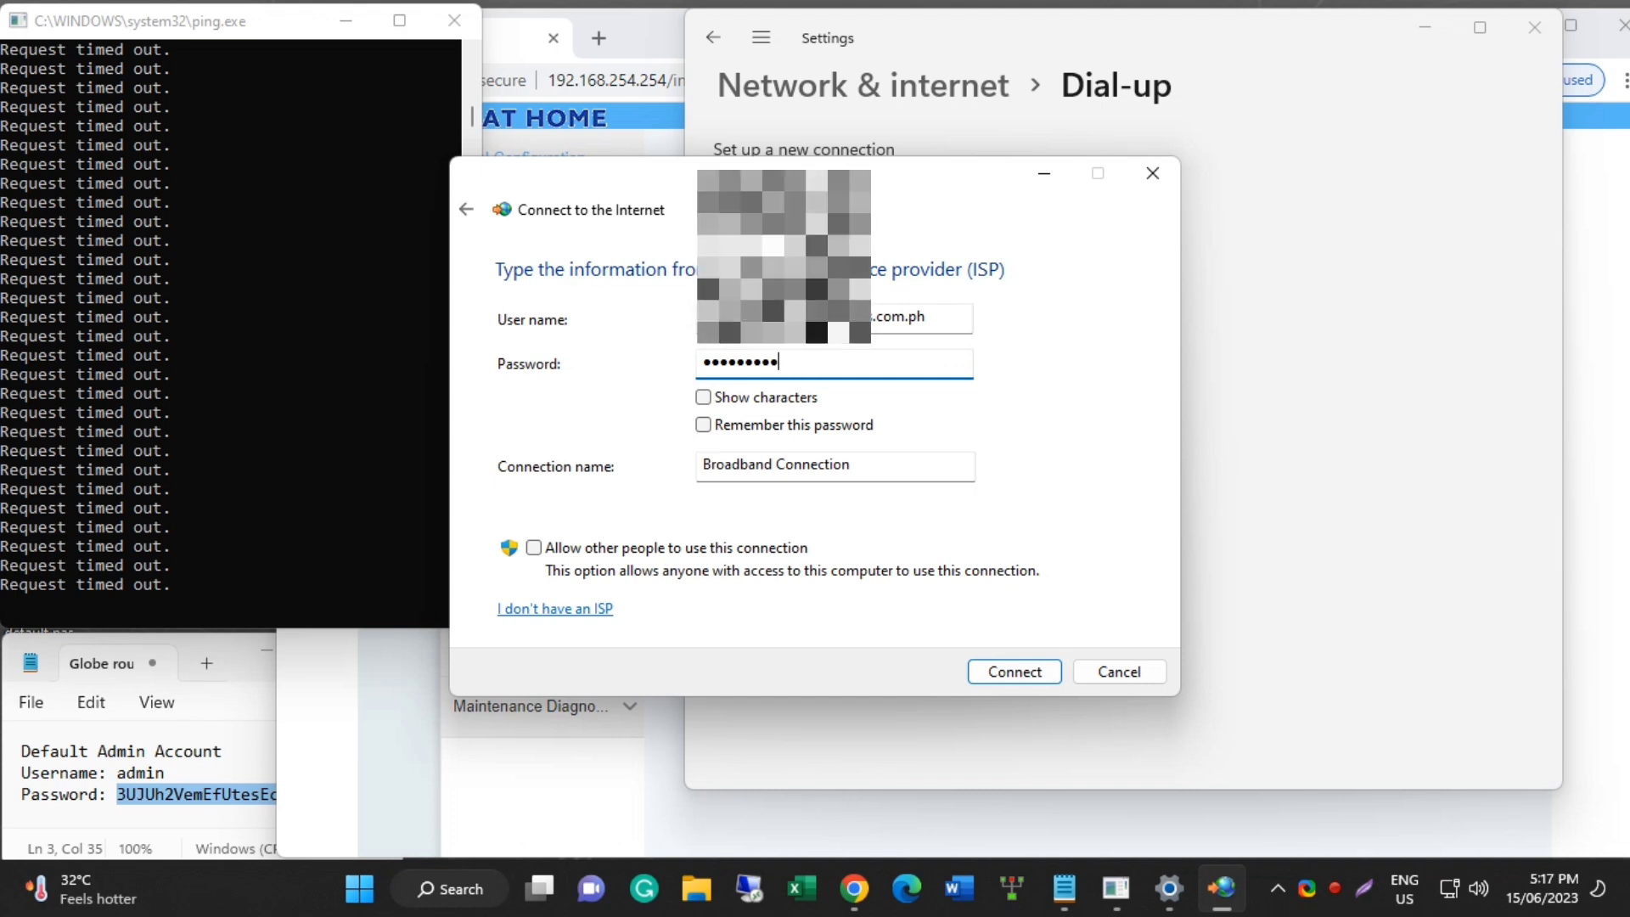
drag(880, 462, 648, 477)
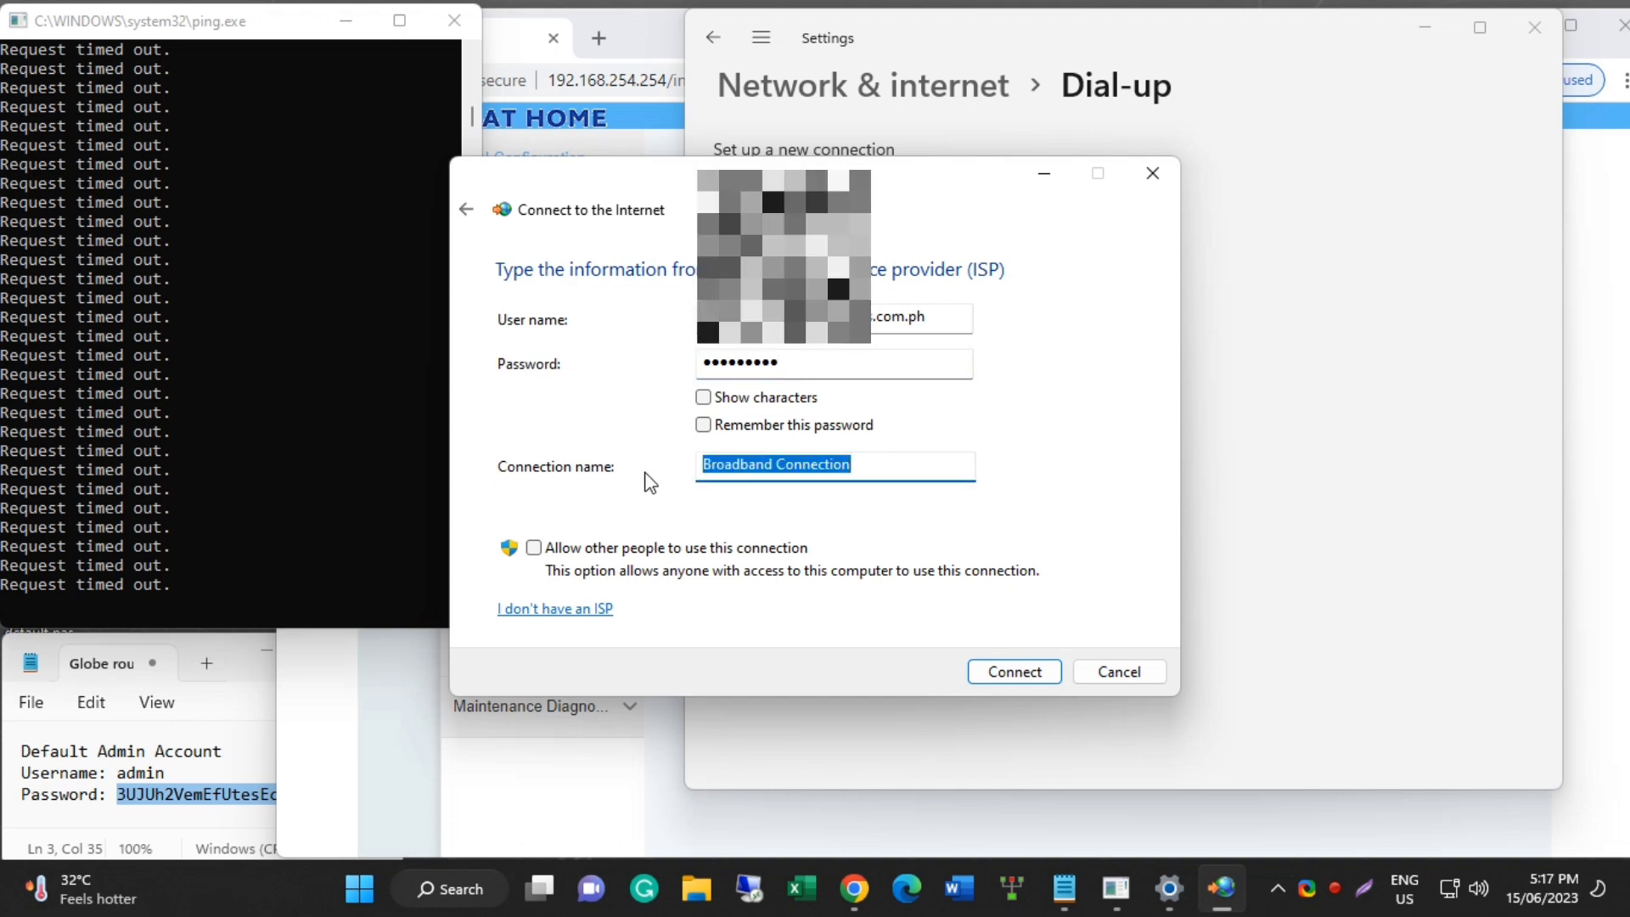
text(Globe)
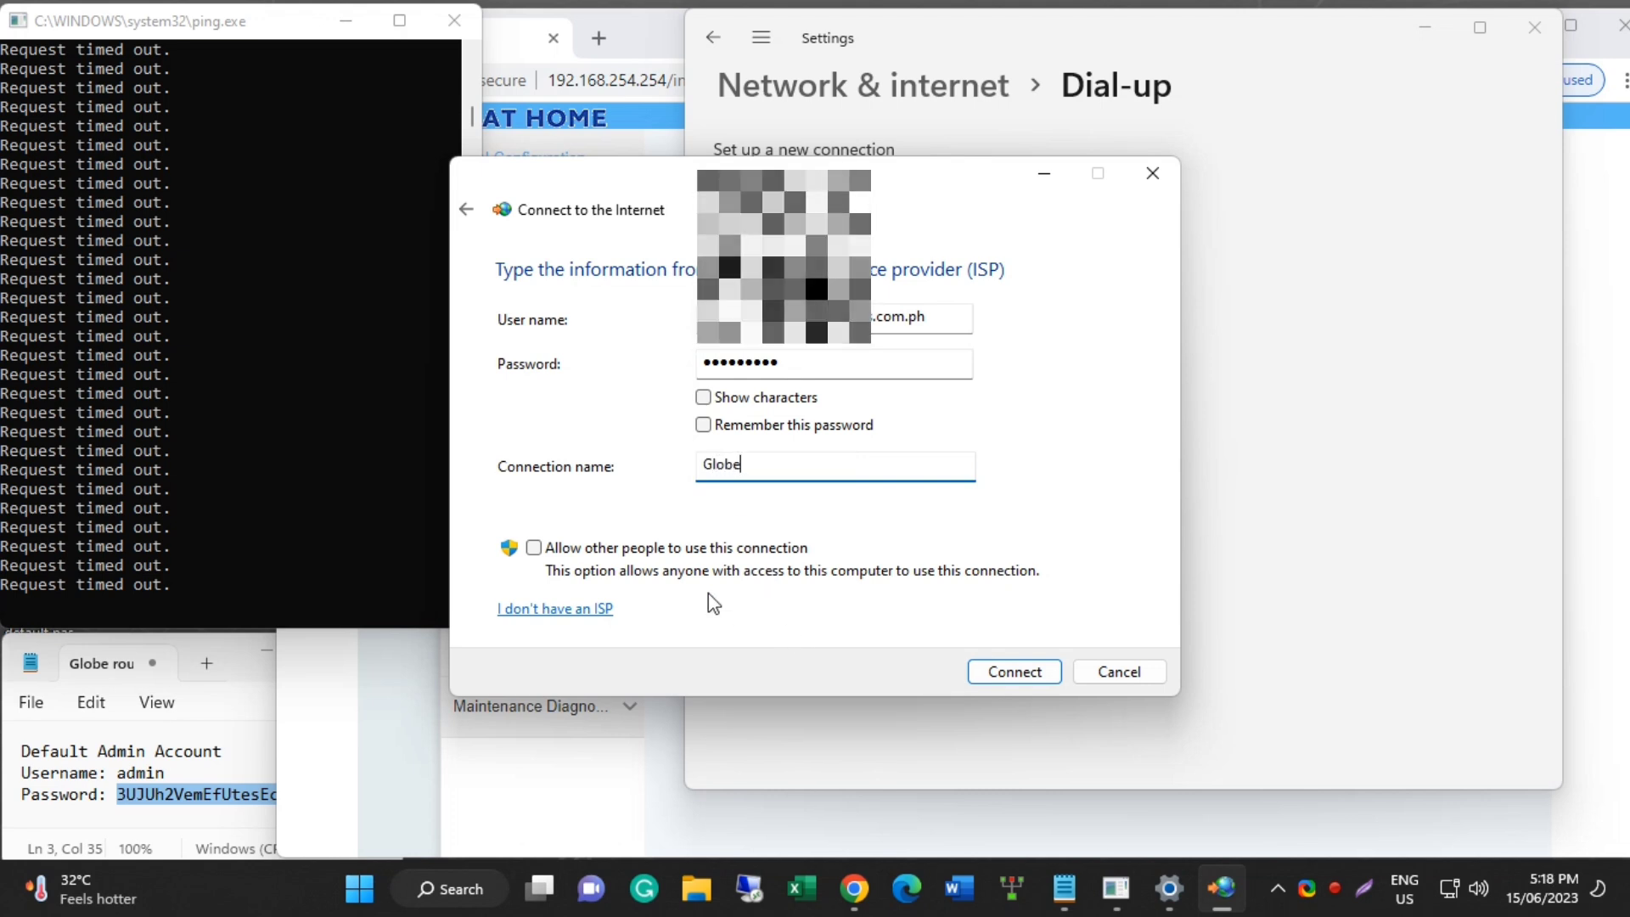
click(534, 548)
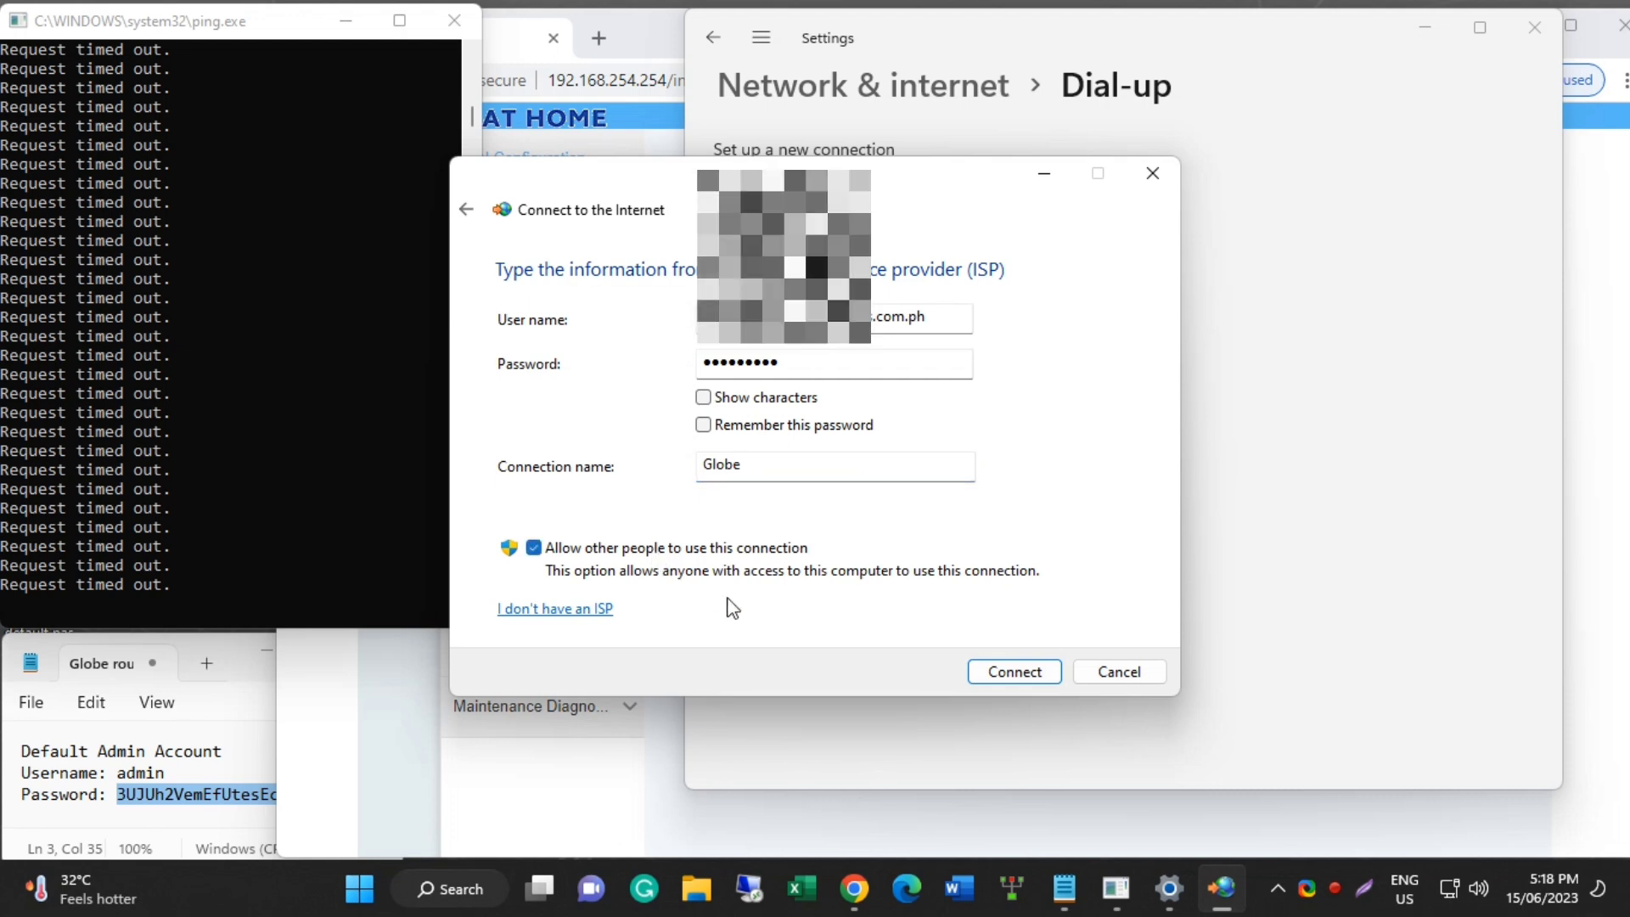
- Connect the Globe PPPoE dial-up, then check its network adapter and the ping replies
click(1017, 670)
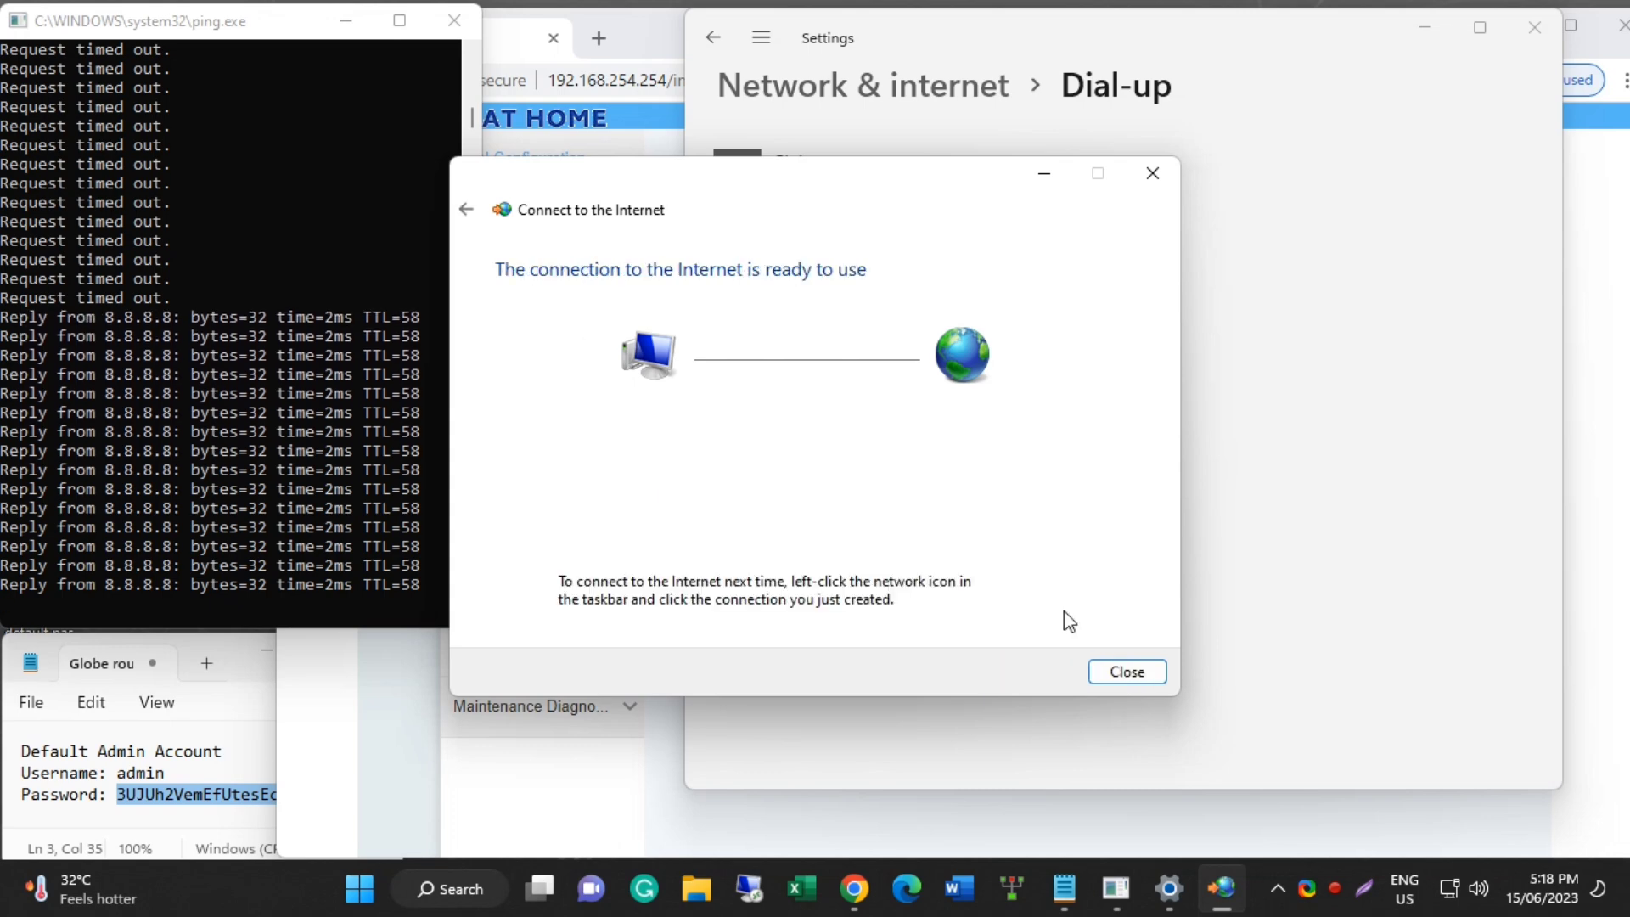
click(1125, 673)
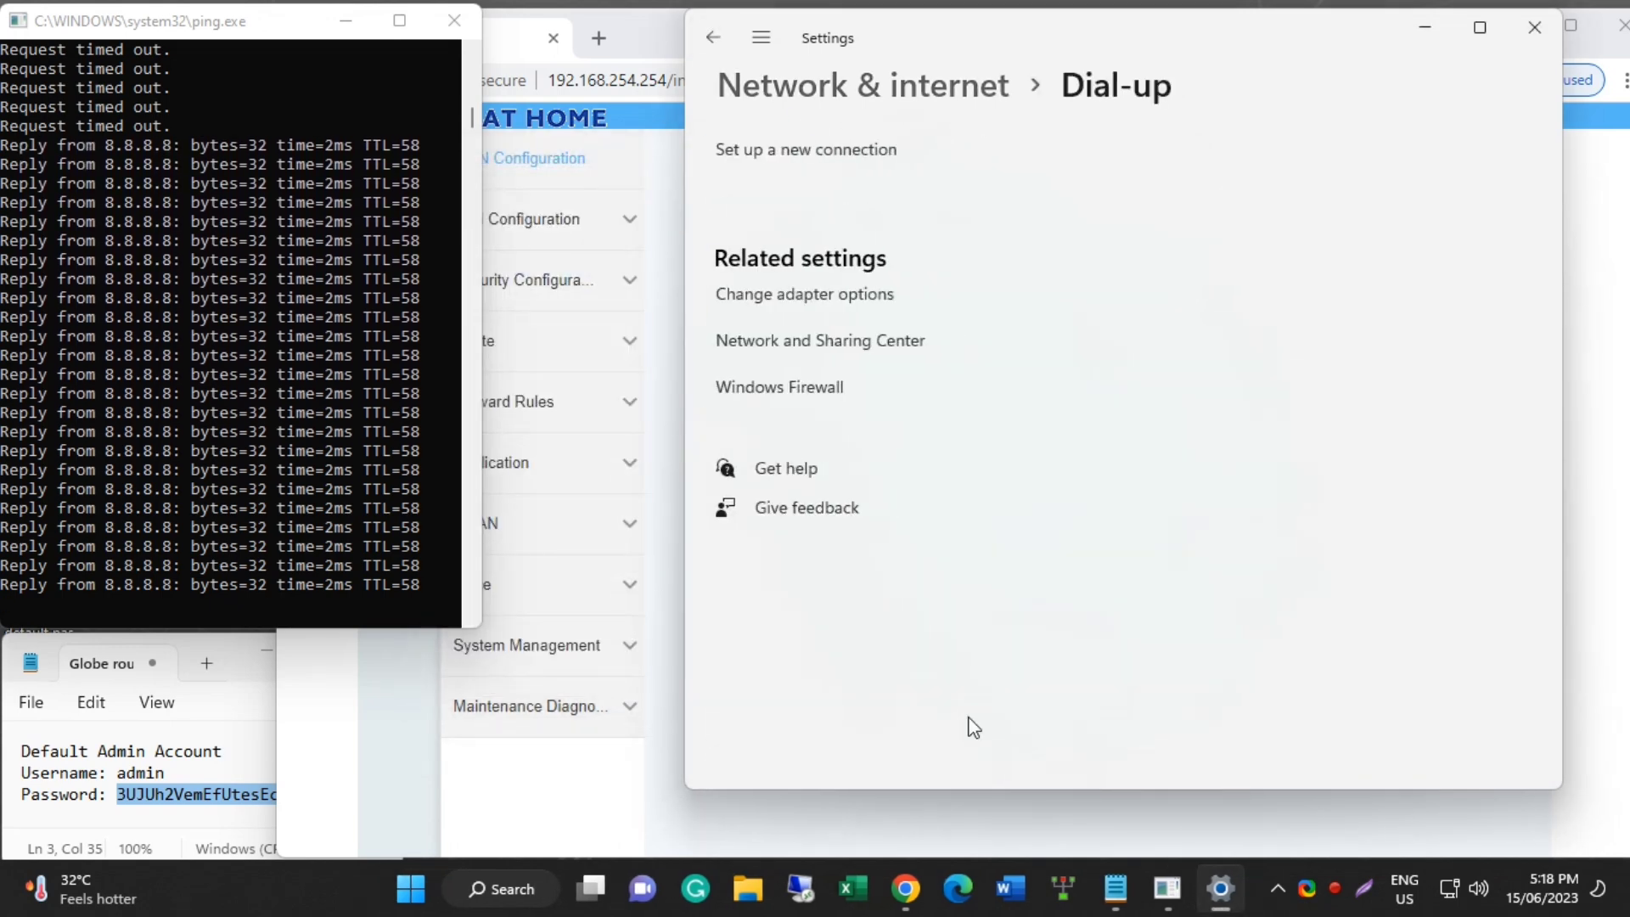
click(952, 679)
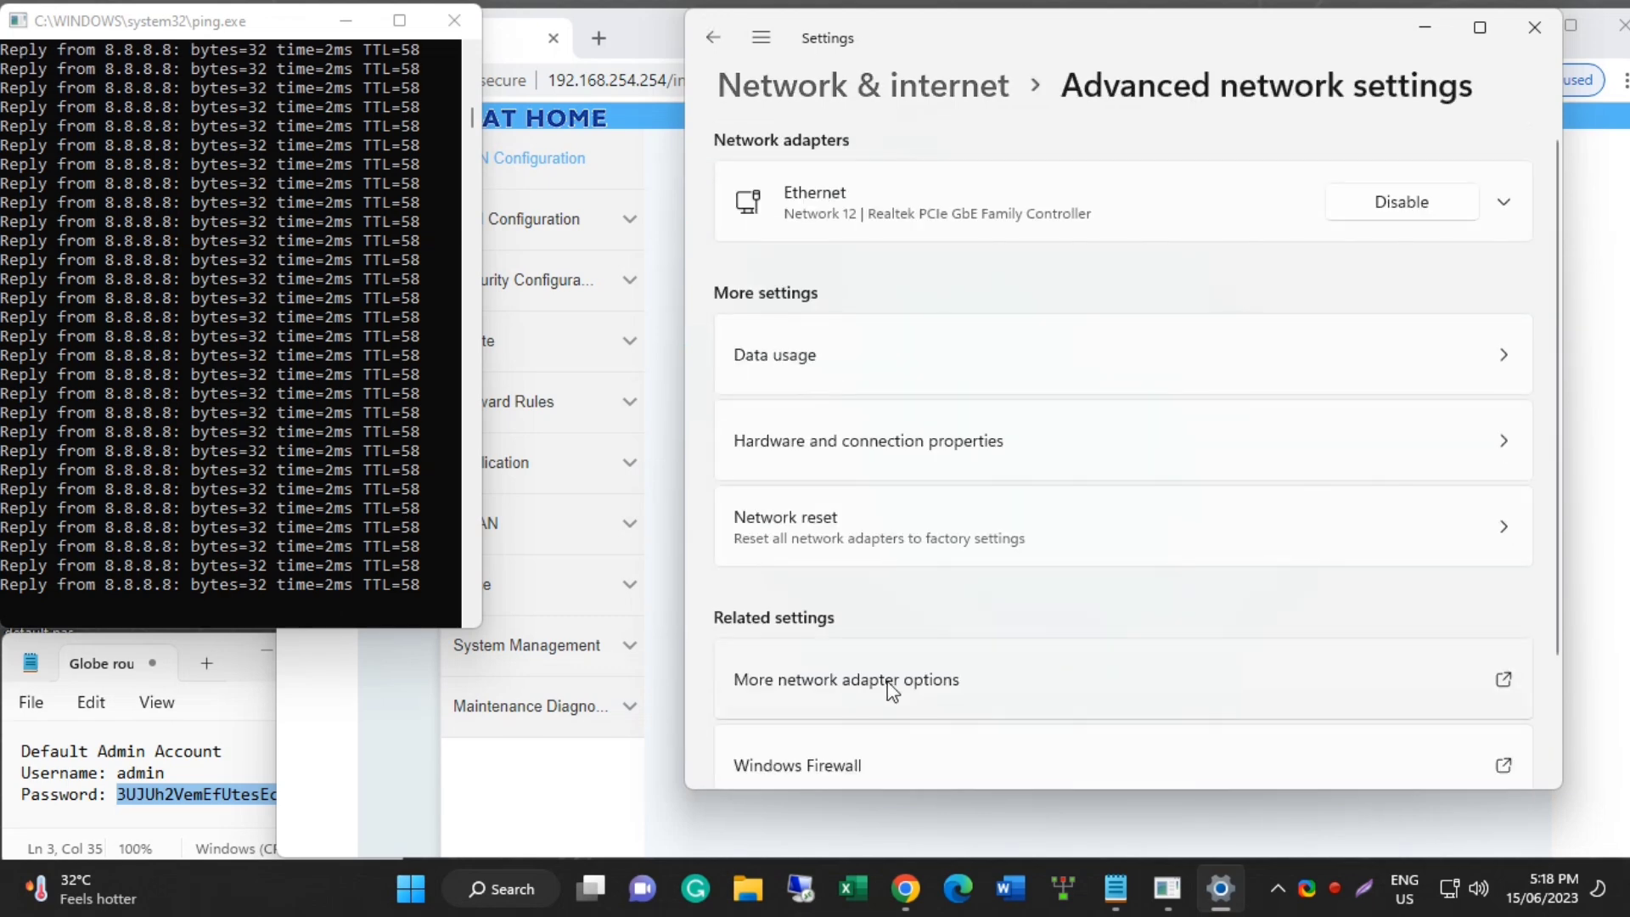
click(891, 683)
click(757, 334)
click(448, 374)
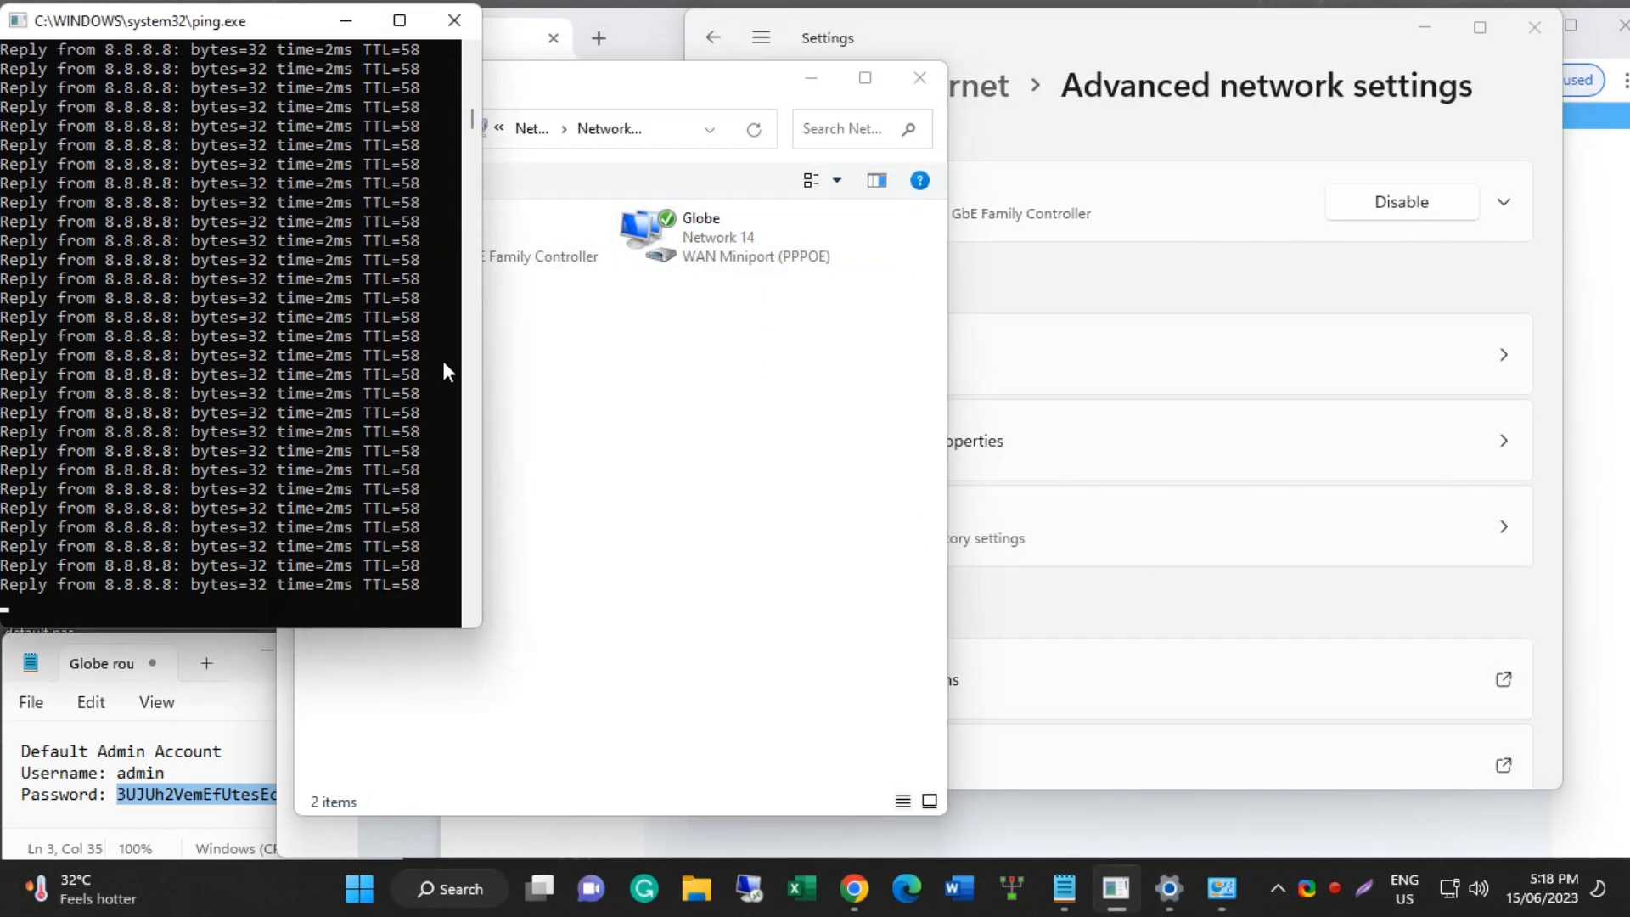
- Run a speed test in Chrome, measuring about 323 Mbps
click(854, 888)
click(599, 37)
text(speed test)
key(Return)
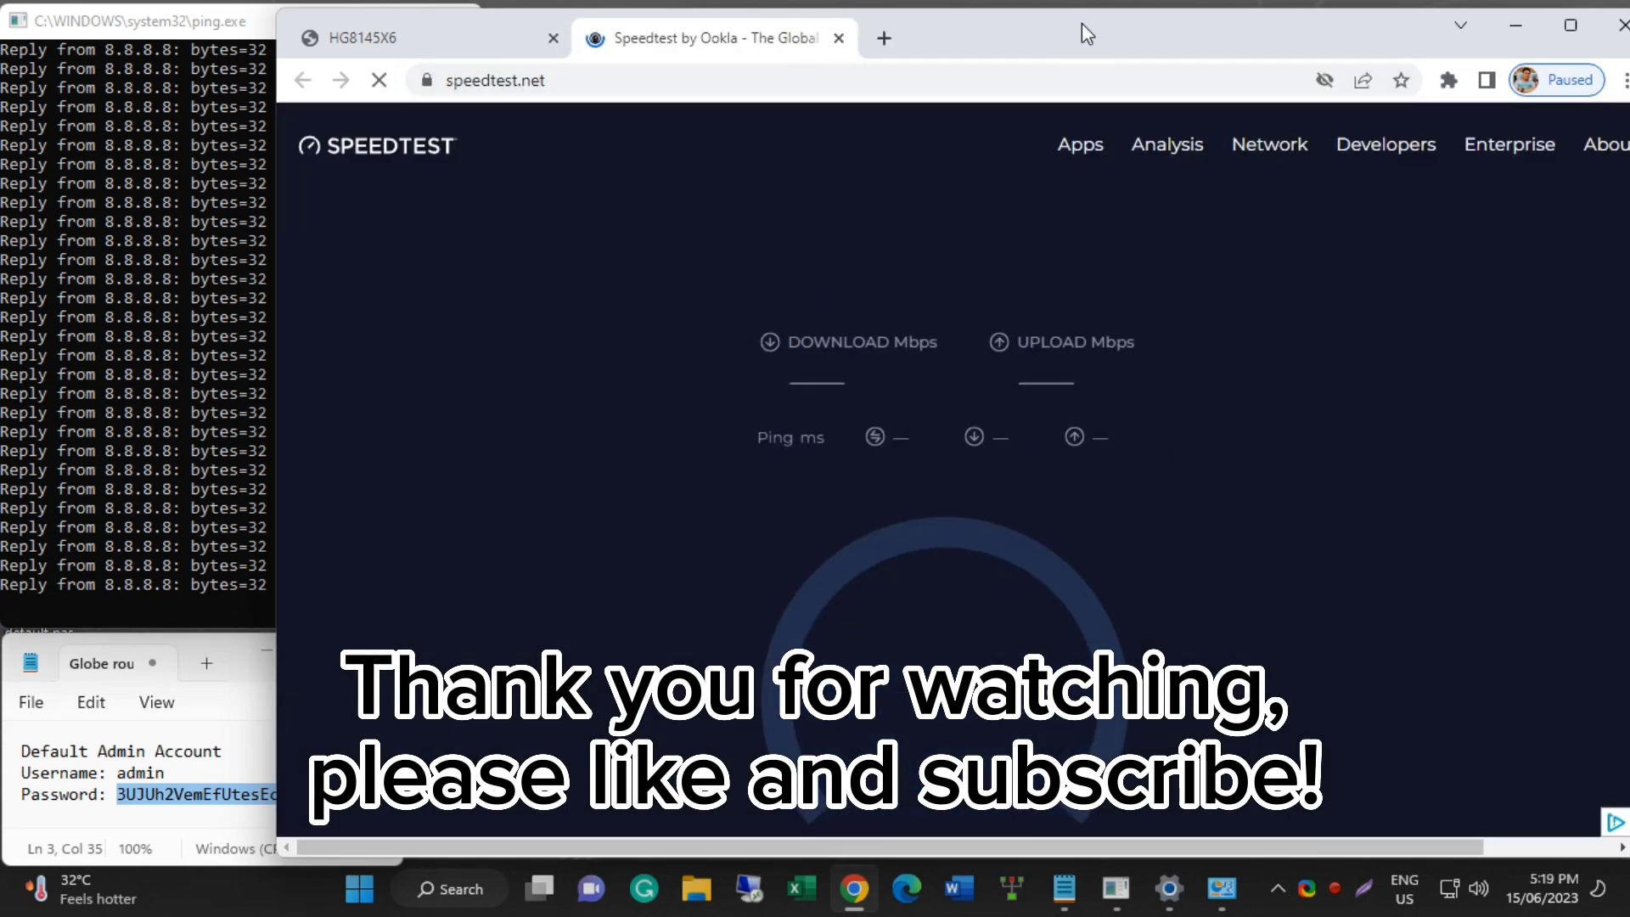
click(884, 38)
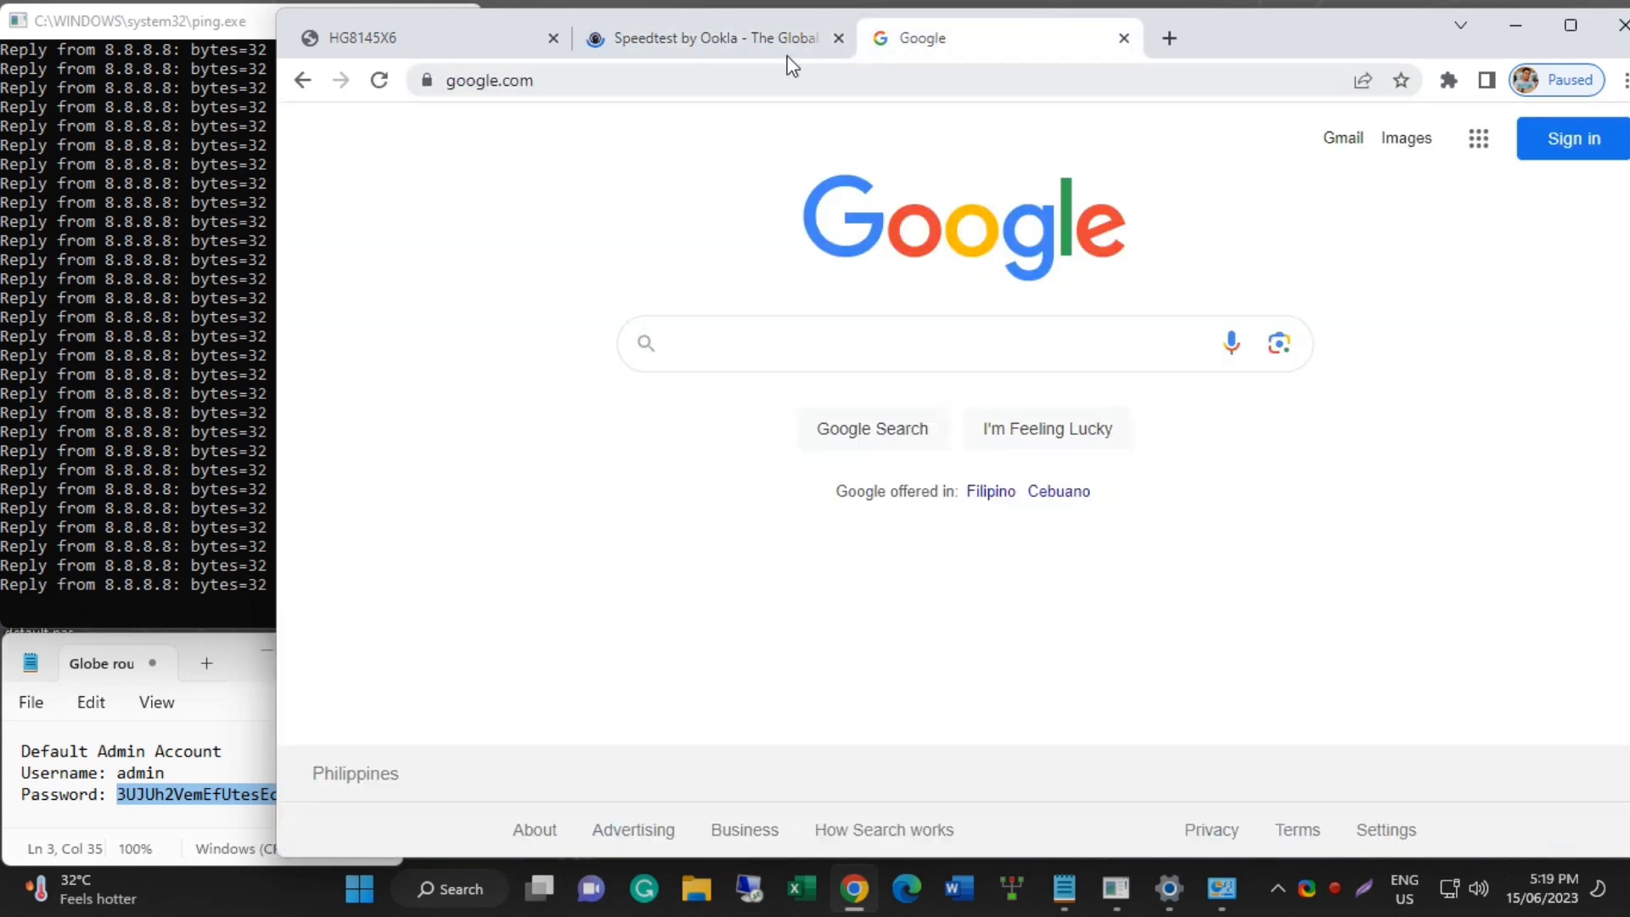
text(google.com)
click(722, 37)
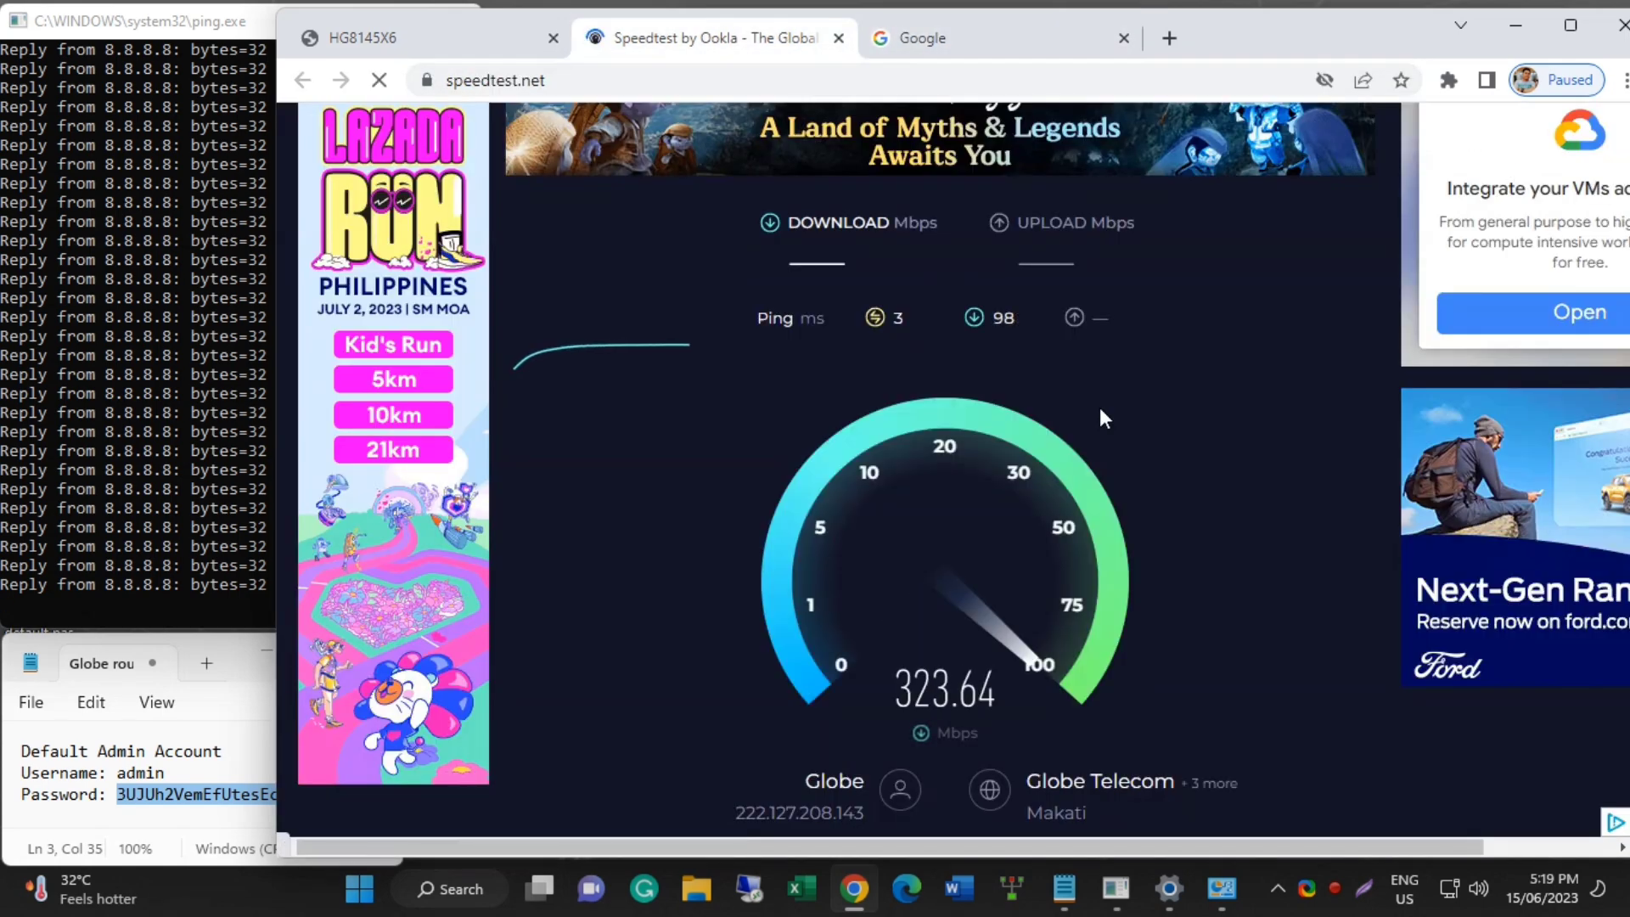
- View the router's 3_INTERNET_B_VID_200 connection details
key(ctrl+1)
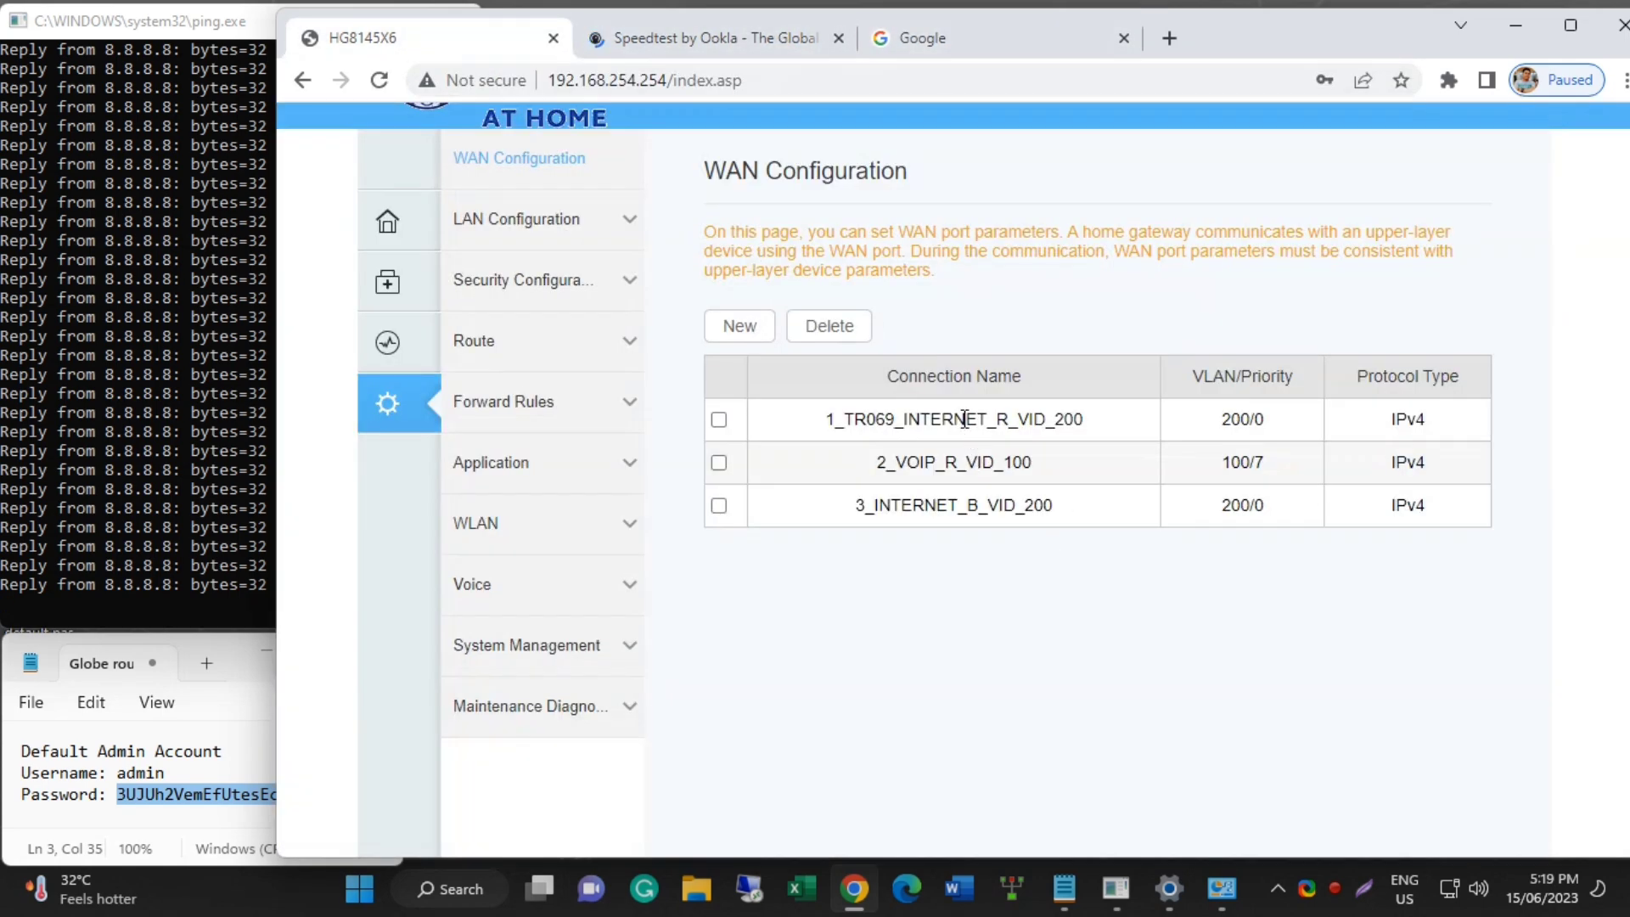
click(1095, 505)
scroll(1255, 567, down, 4)
scroll(1284, 564, up, 4)
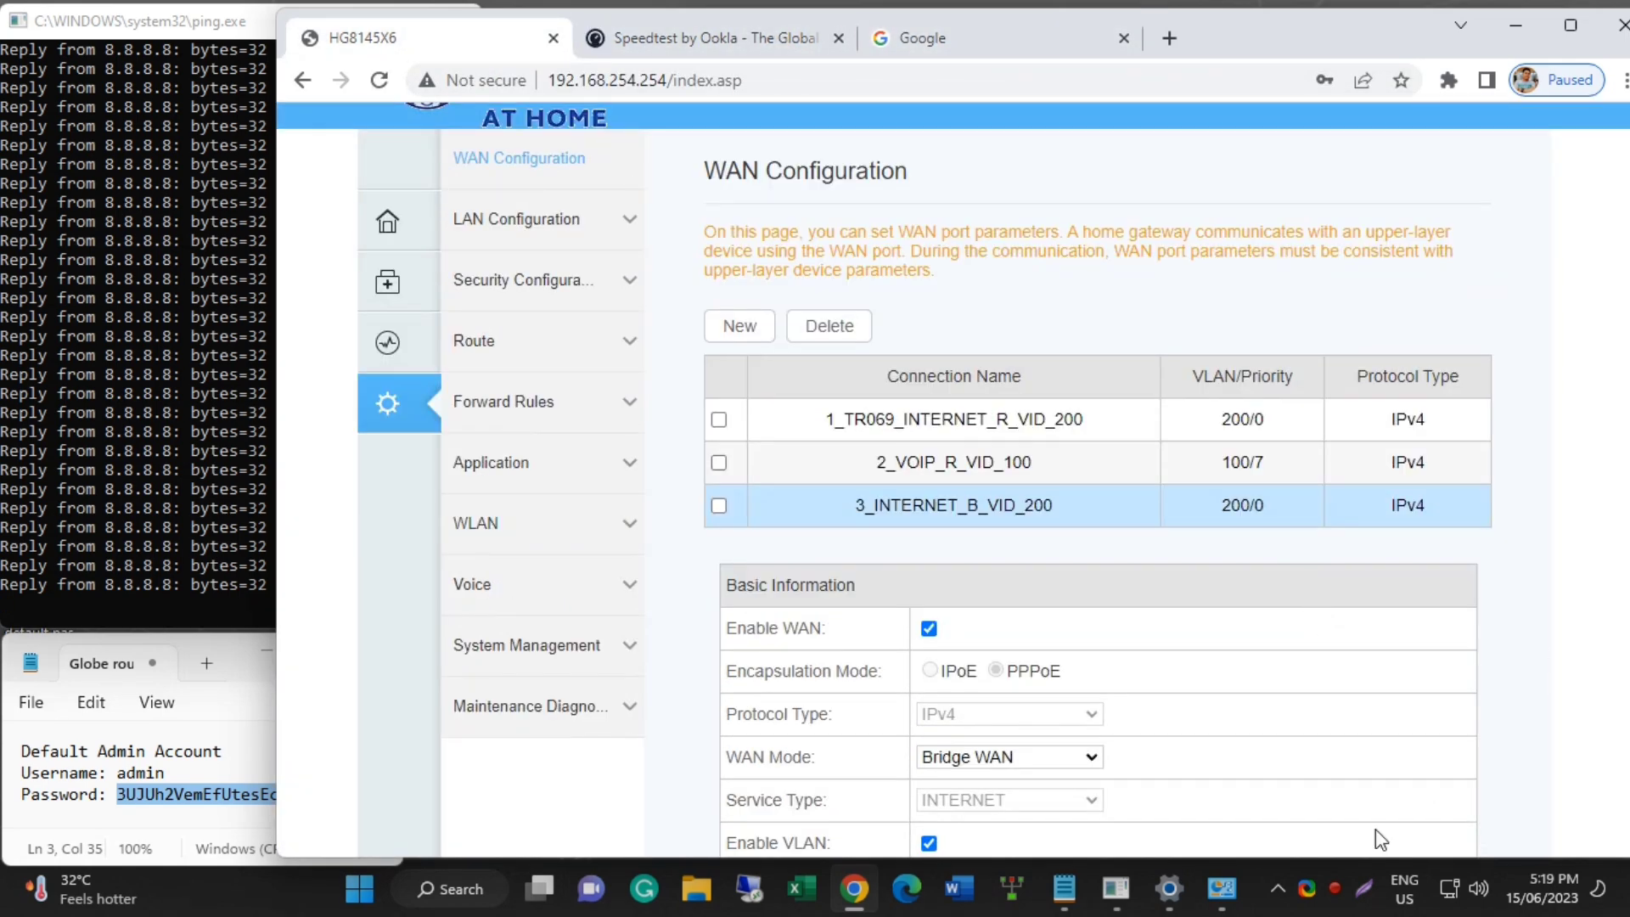